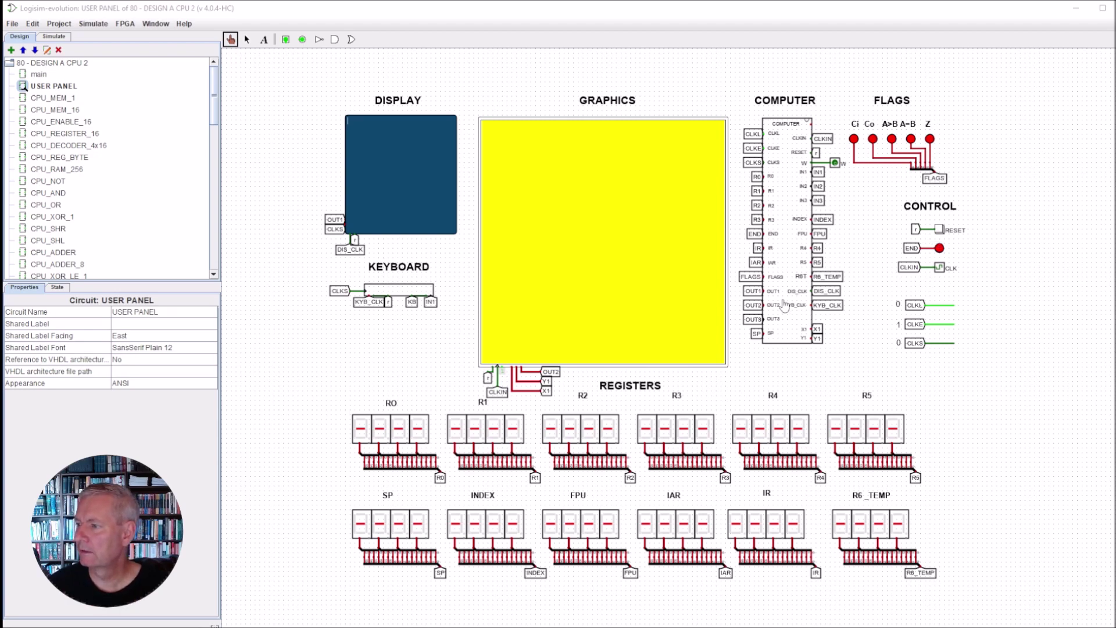
Reset the simulation, view CPU_MOTHERBOARD, then reopen the USER PANEL circuit
left_click(940, 229)
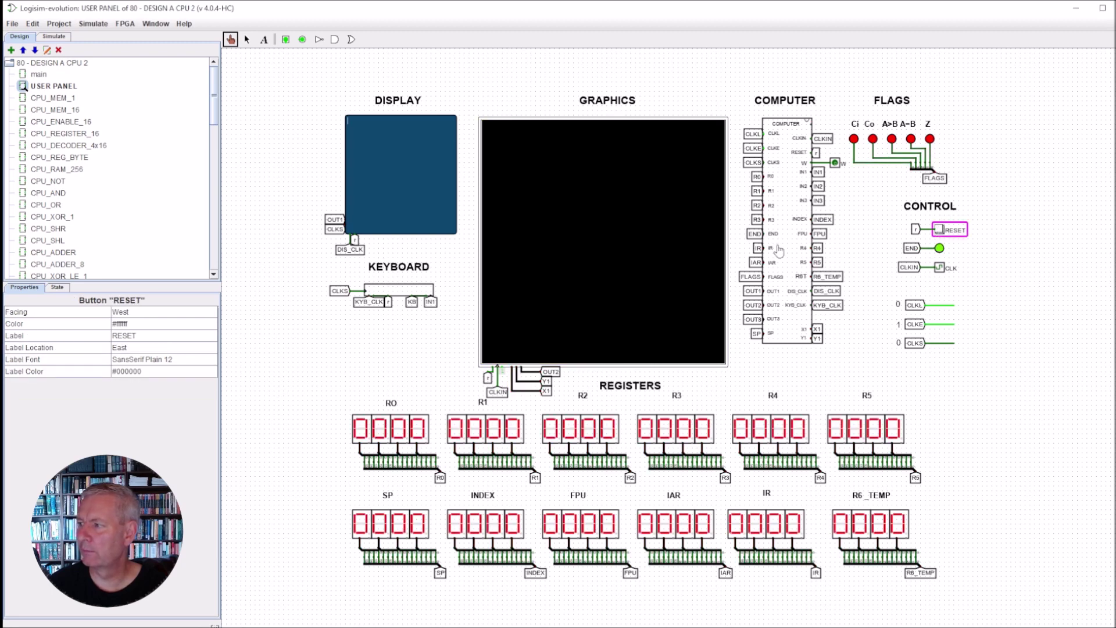
right_click(779, 250)
left_click(828, 317)
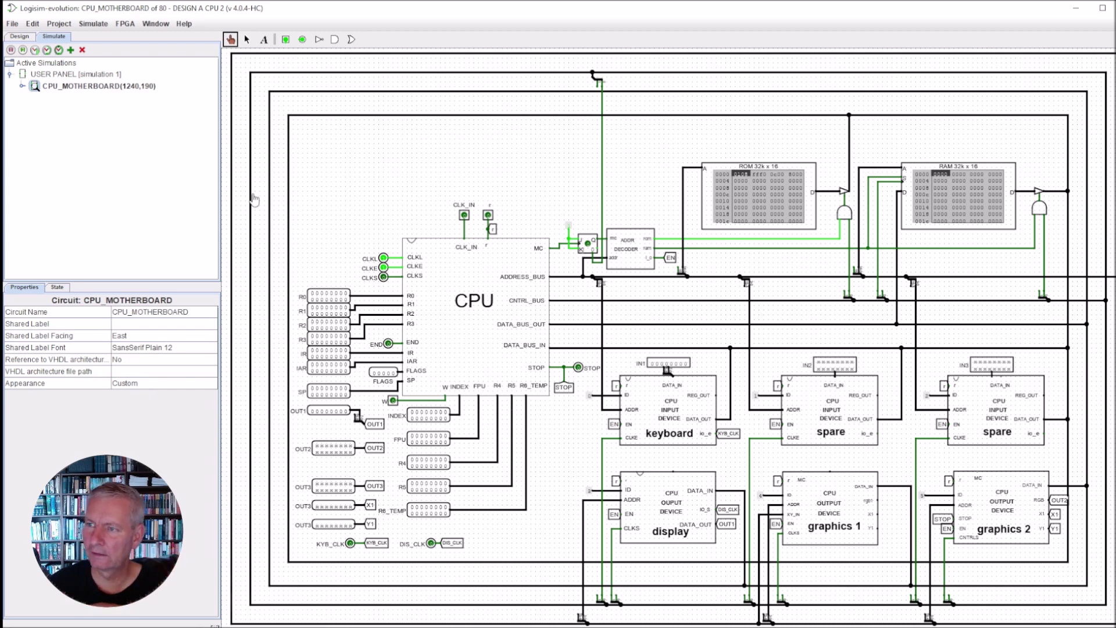
left_click(21, 36)
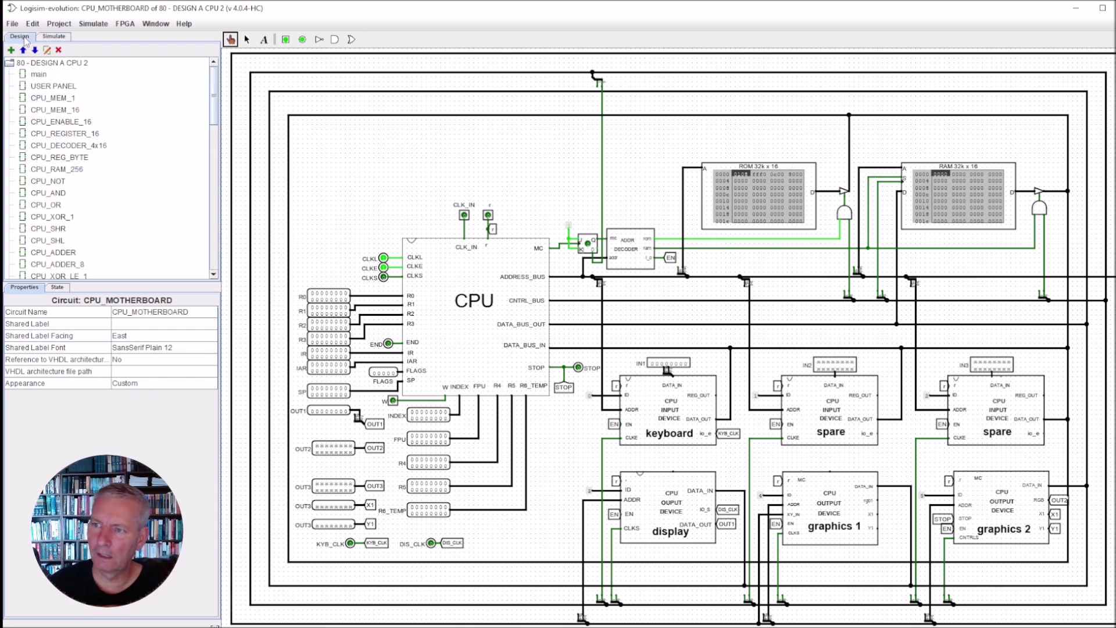
double_click(50, 86)
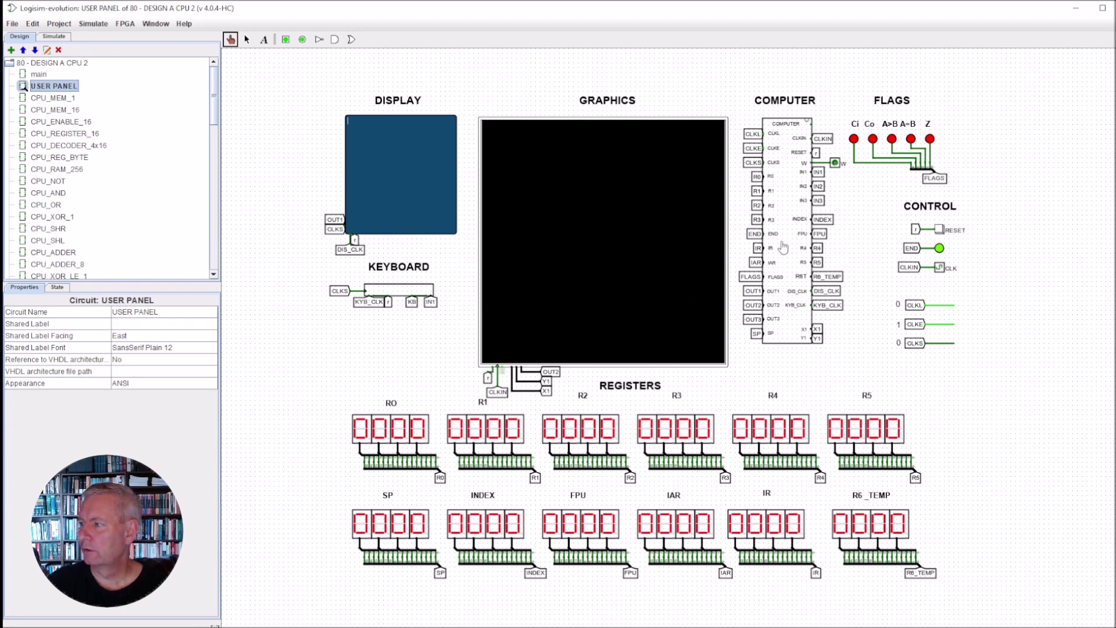
right_click(783, 246)
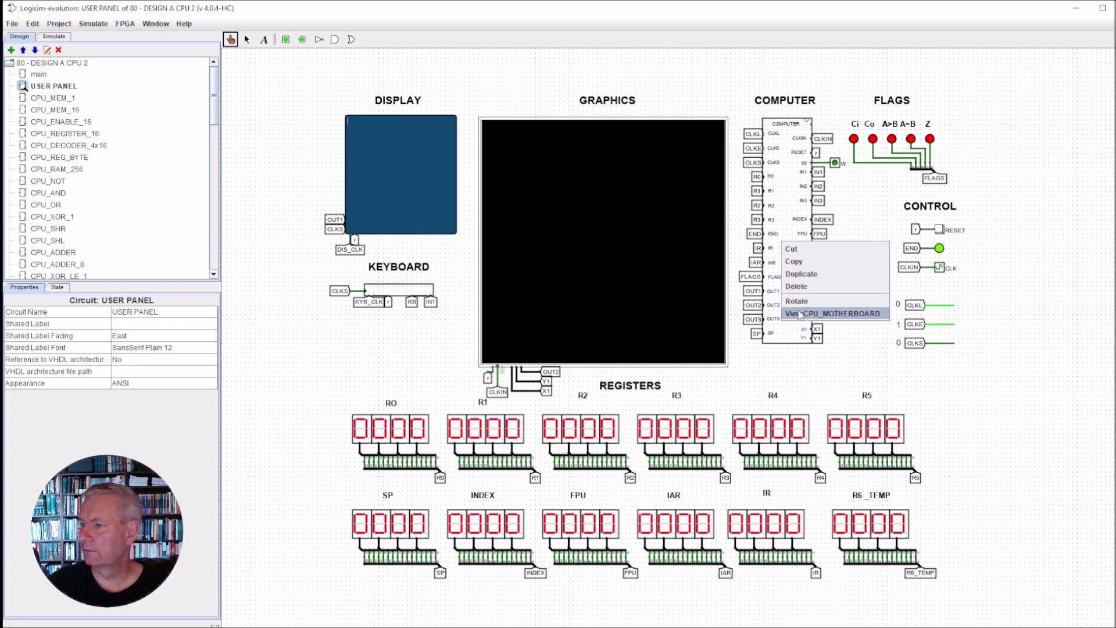
left_click(799, 314)
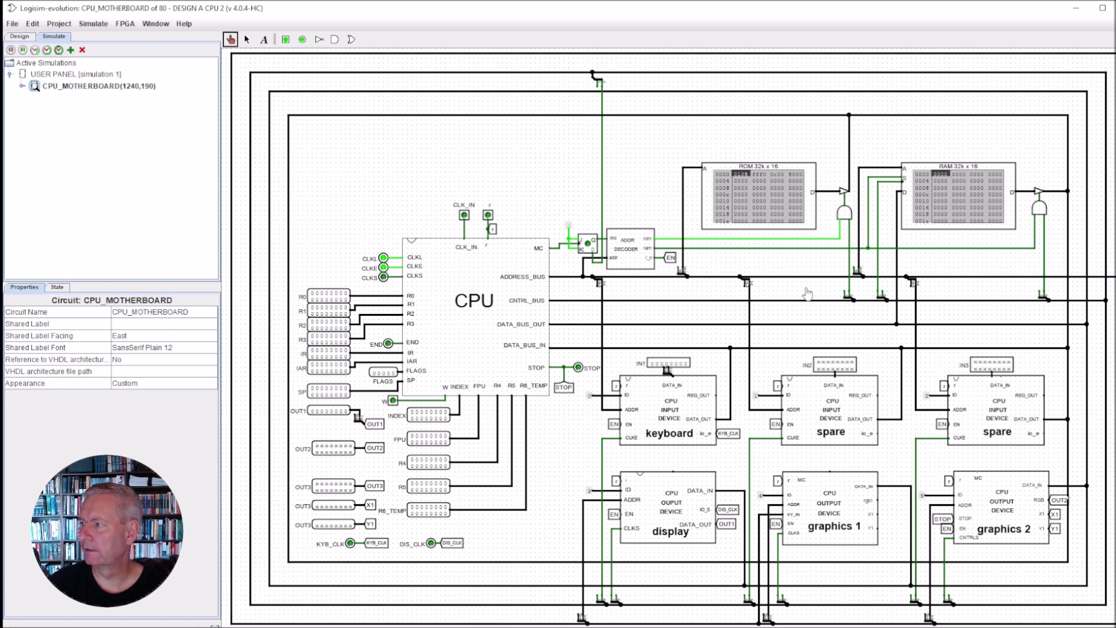
left_click(940, 181)
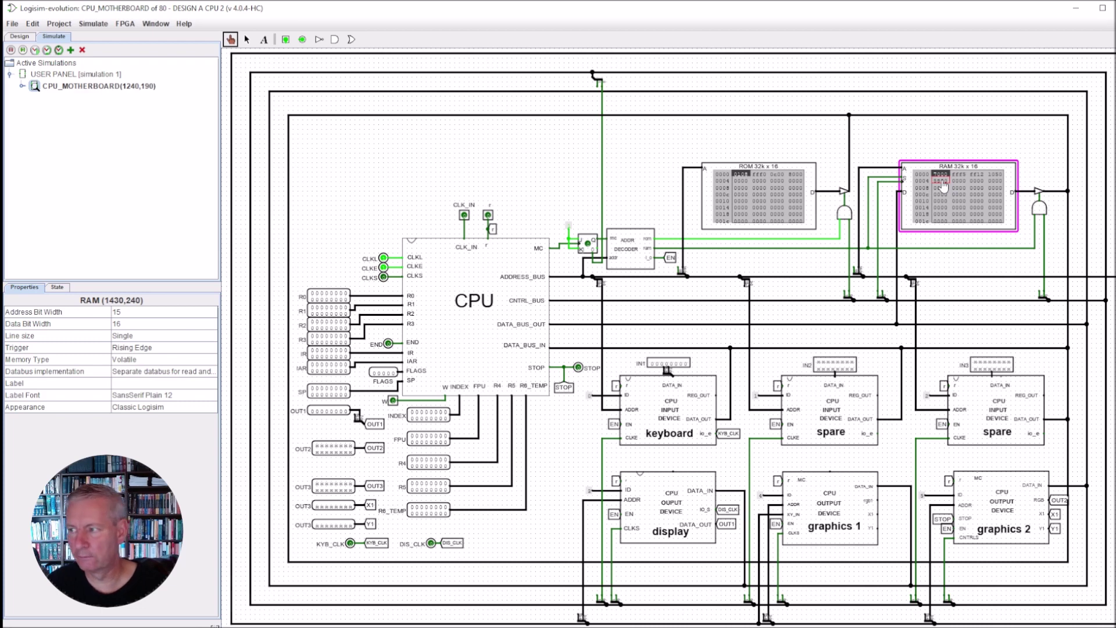
left_click(21, 37)
double_click(38, 85)
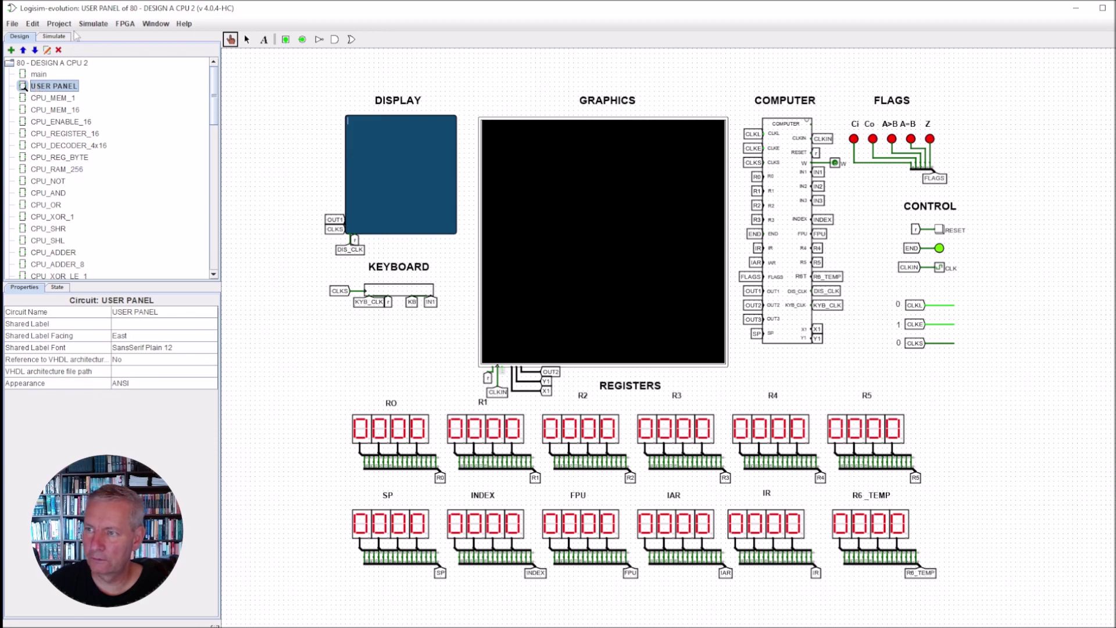
Run the program with Auto-Tick until a pixel lights, then view CPU_MOTHERBOARD
left_click(93, 24)
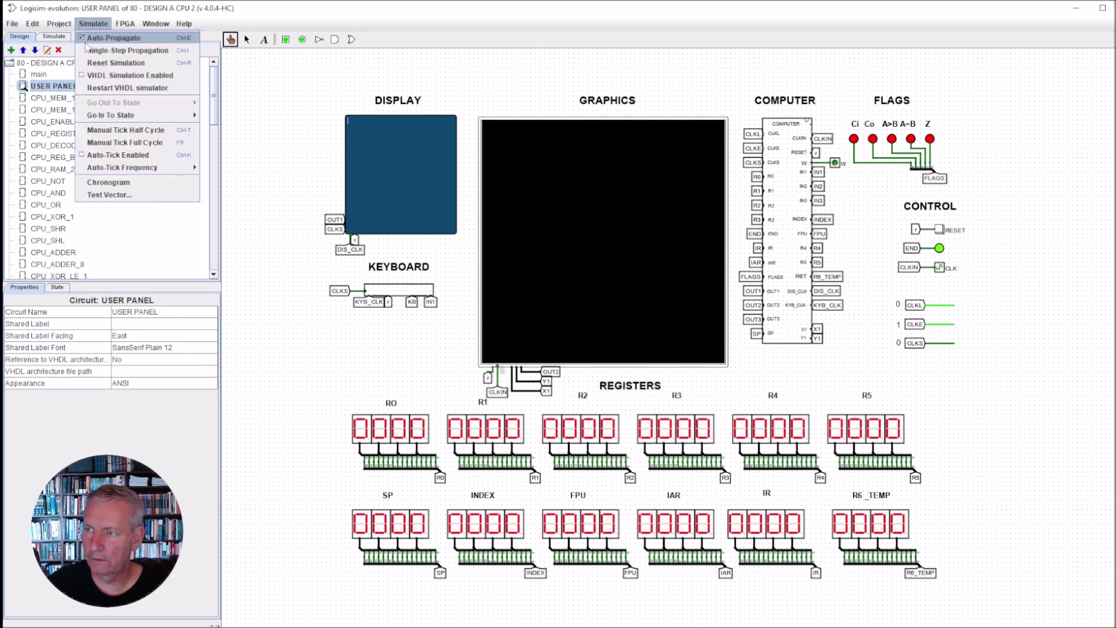
left_click(118, 155)
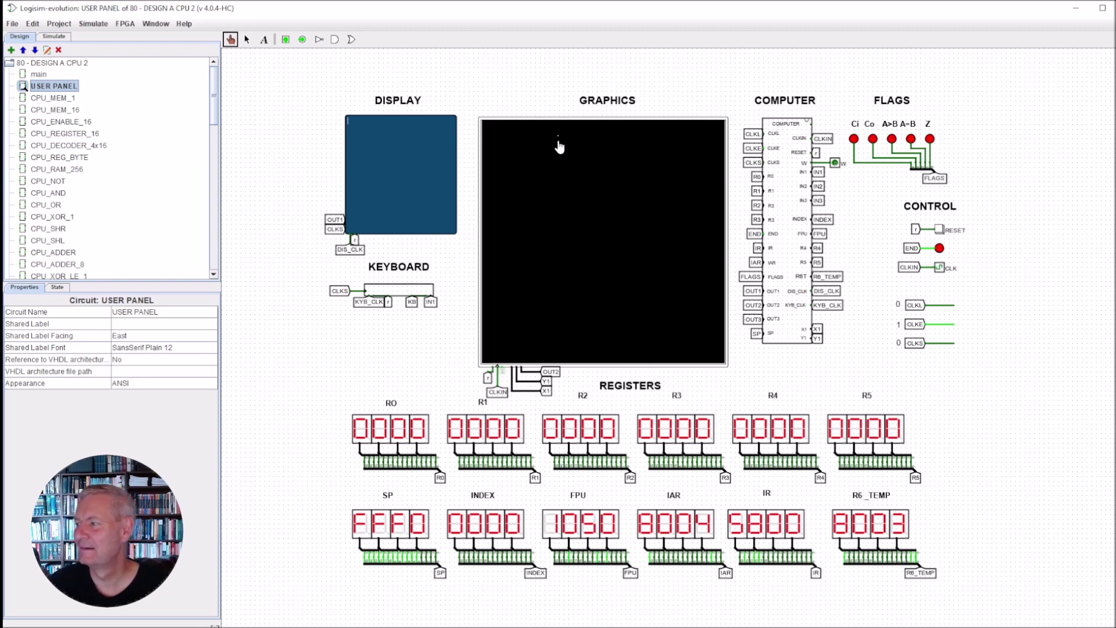
left_click(94, 24)
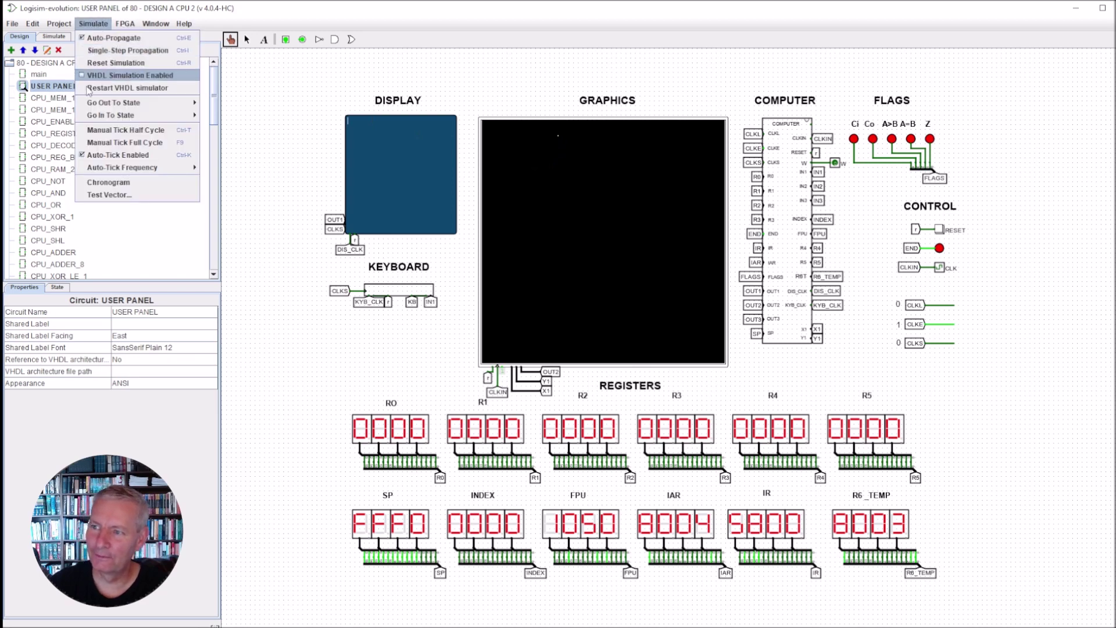
left_click(94, 155)
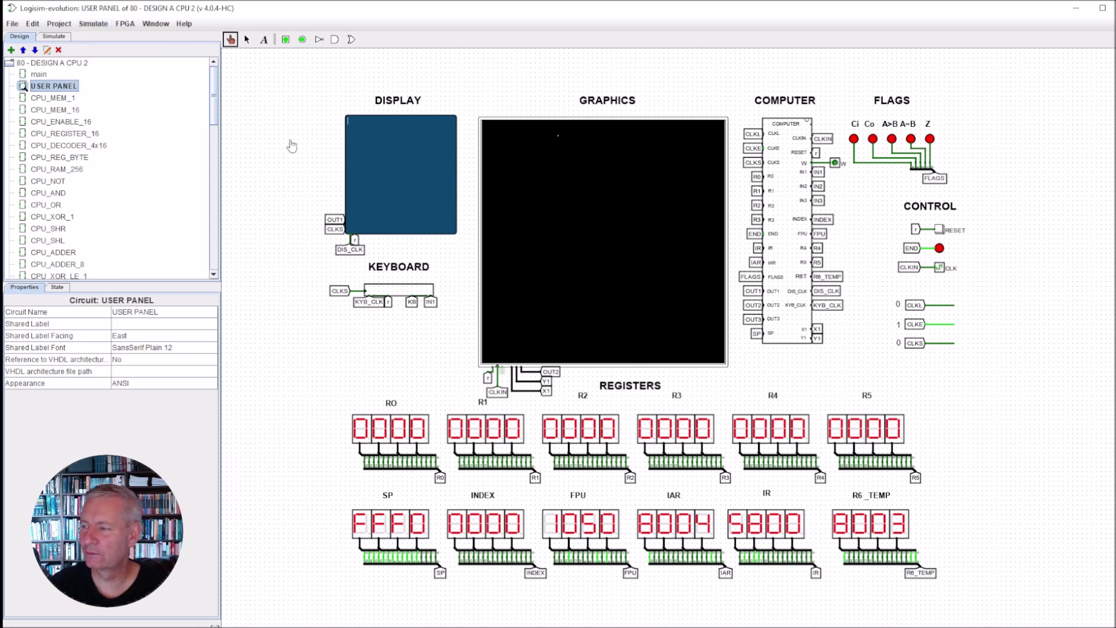
right_click(778, 216)
left_click(829, 285)
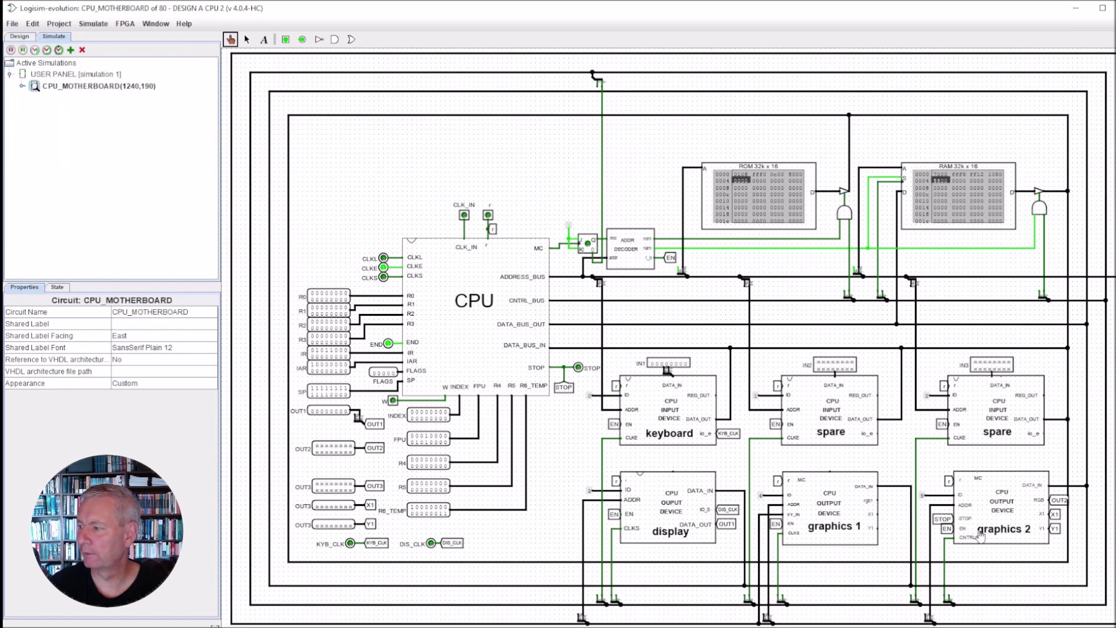
Open CPU_GRAPHICS_2 from the graphics 2 device to inspect its Colour and x, y registers
right_click(990, 504)
left_click(1034, 572)
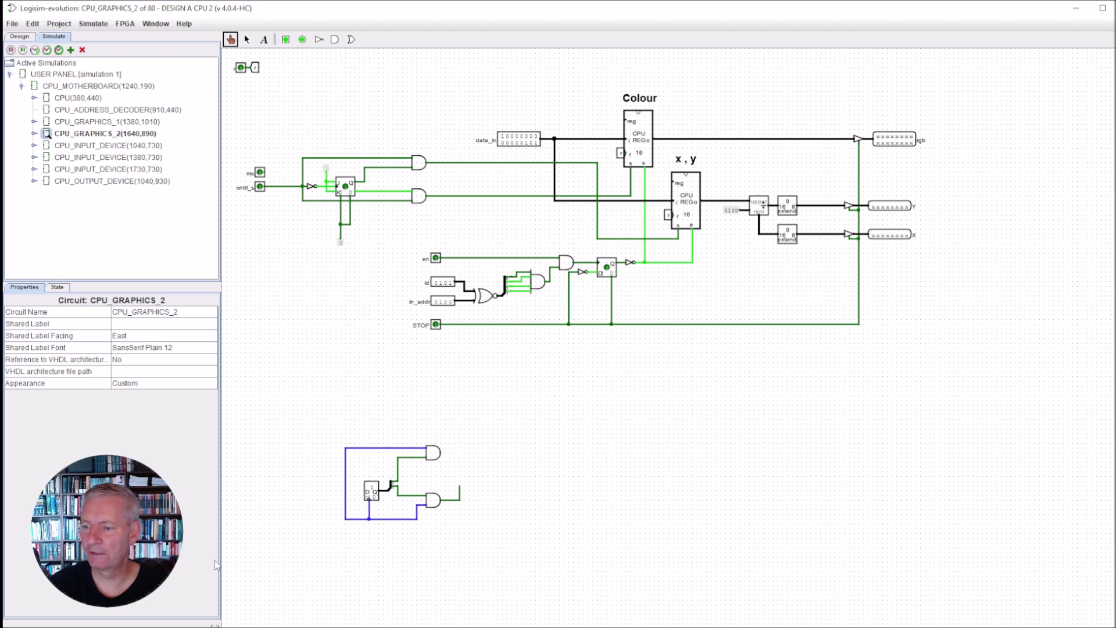
scroll(610, 262, "up", 1)
scroll(611, 261, "up", 1)
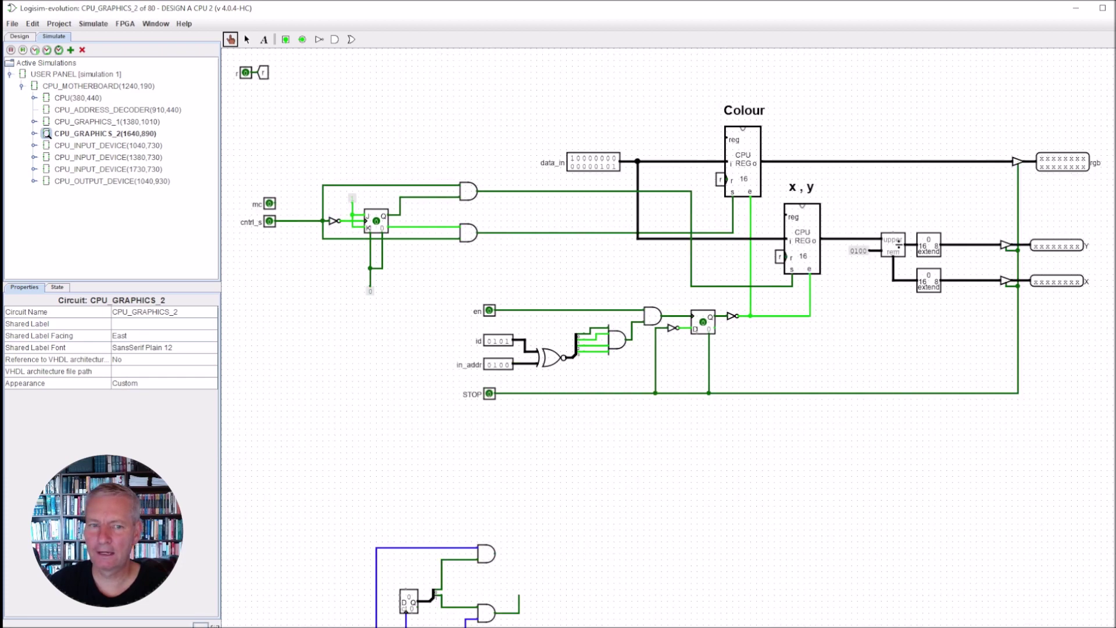
scroll(611, 262, "up", 1)
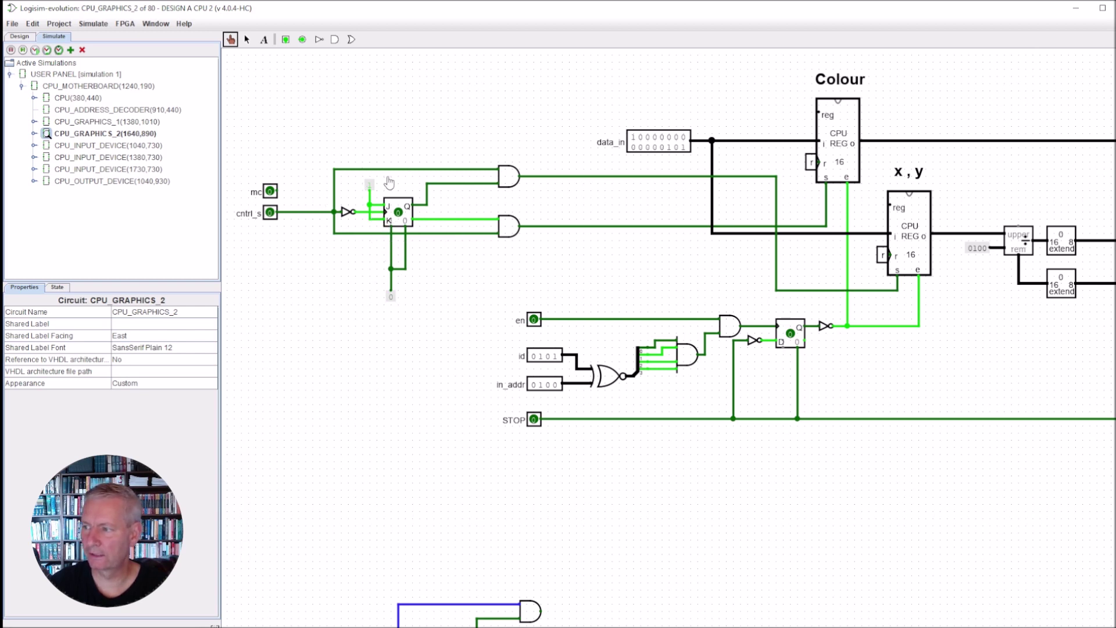
scroll(428, 394, "down", 3)
scroll(428, 394, "down", 3)
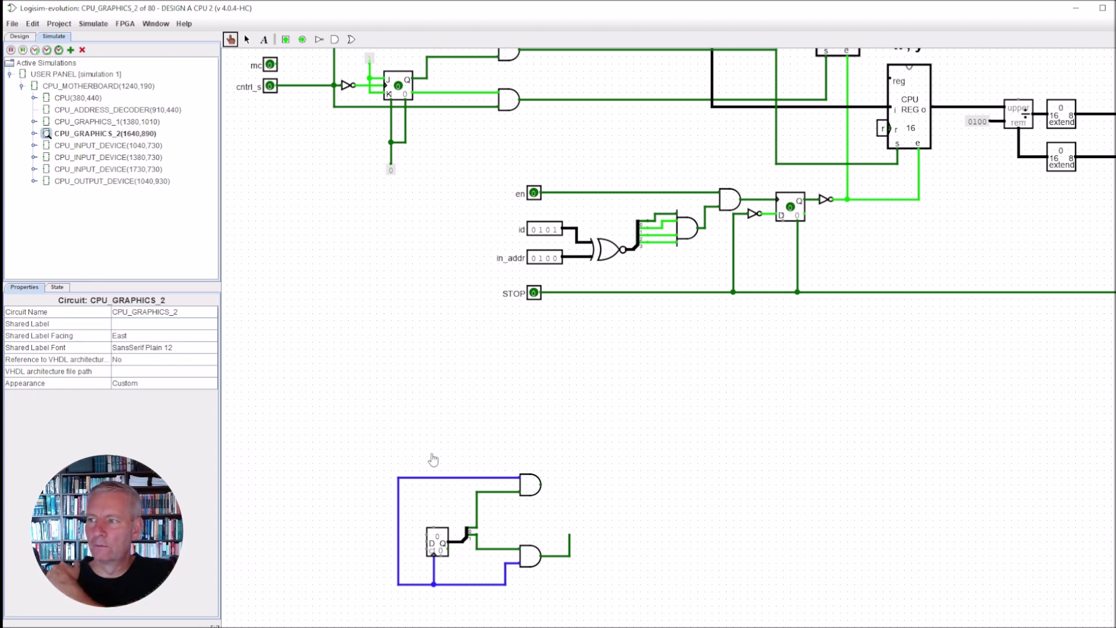
scroll(433, 460, "up", 2)
scroll(433, 459, "up", 2)
scroll(433, 459, "up", 2)
scroll(433, 459, "up", 2)
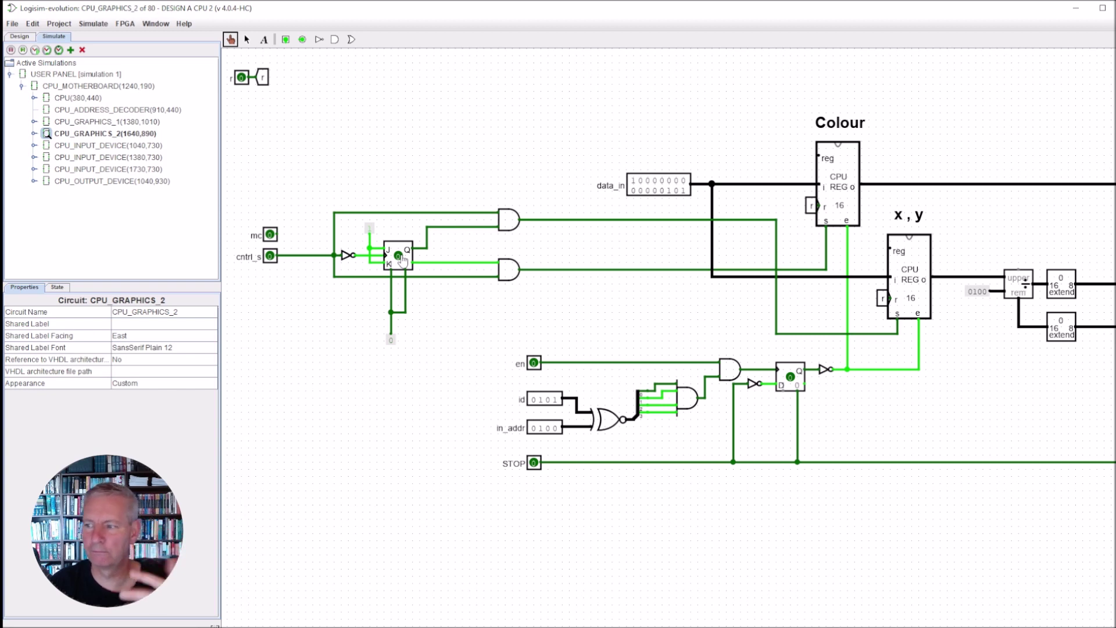
scroll(378, 375, "down", 2)
scroll(378, 376, "down", 2)
scroll(378, 375, "down", 2)
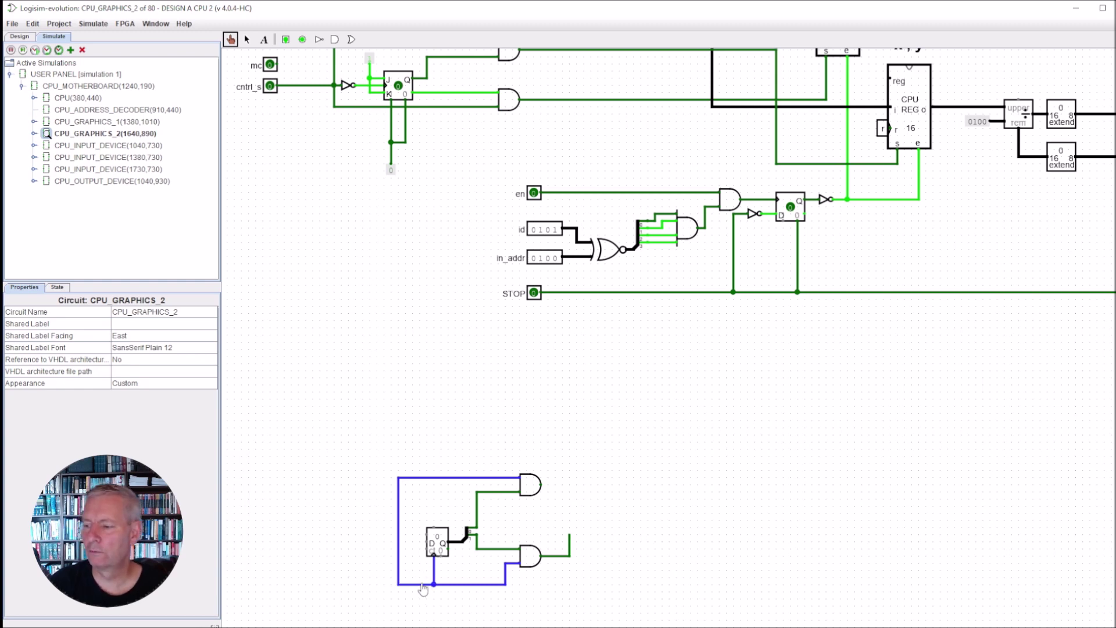
scroll(354, 394, "up", 2)
scroll(354, 396, "up", 2)
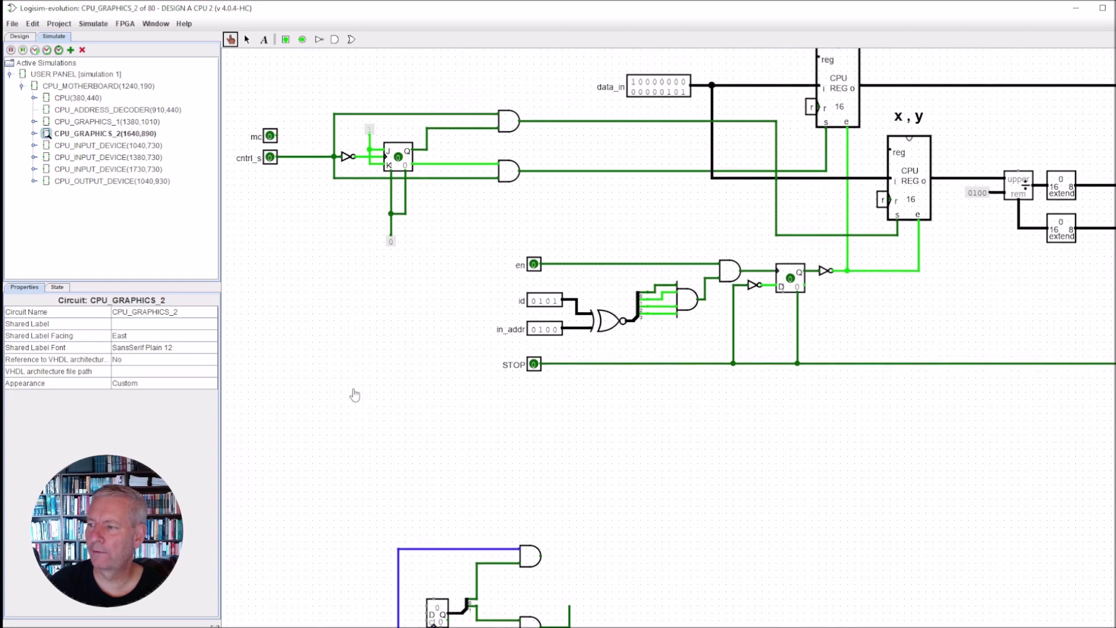
scroll(354, 395, "up", 2)
scroll(354, 395, "up", 2)
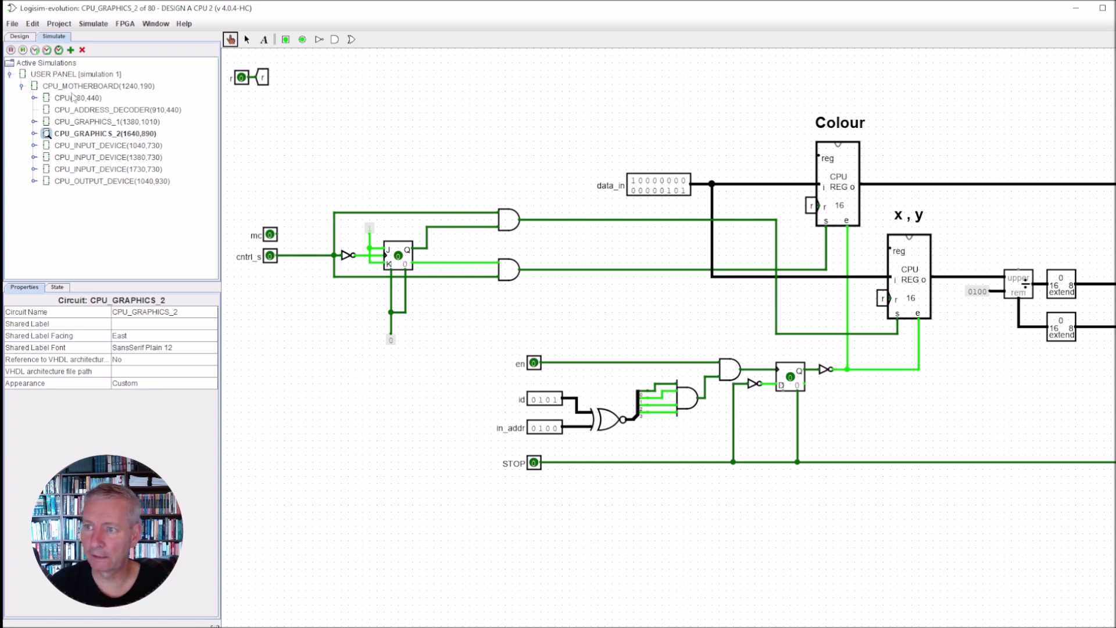
left_click(21, 37)
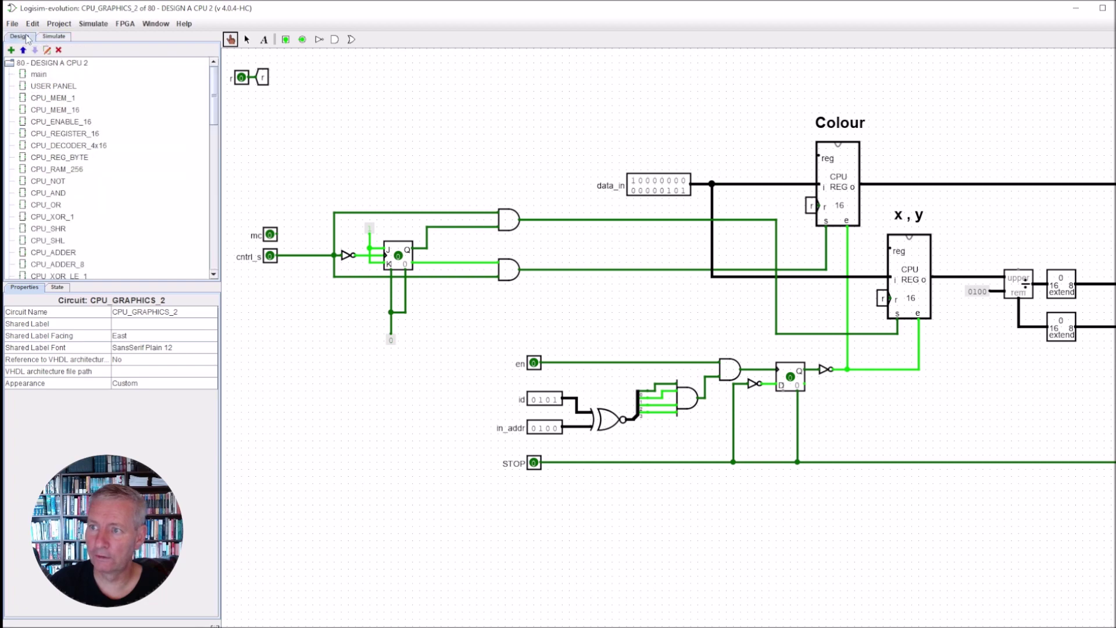
double_click(48, 87)
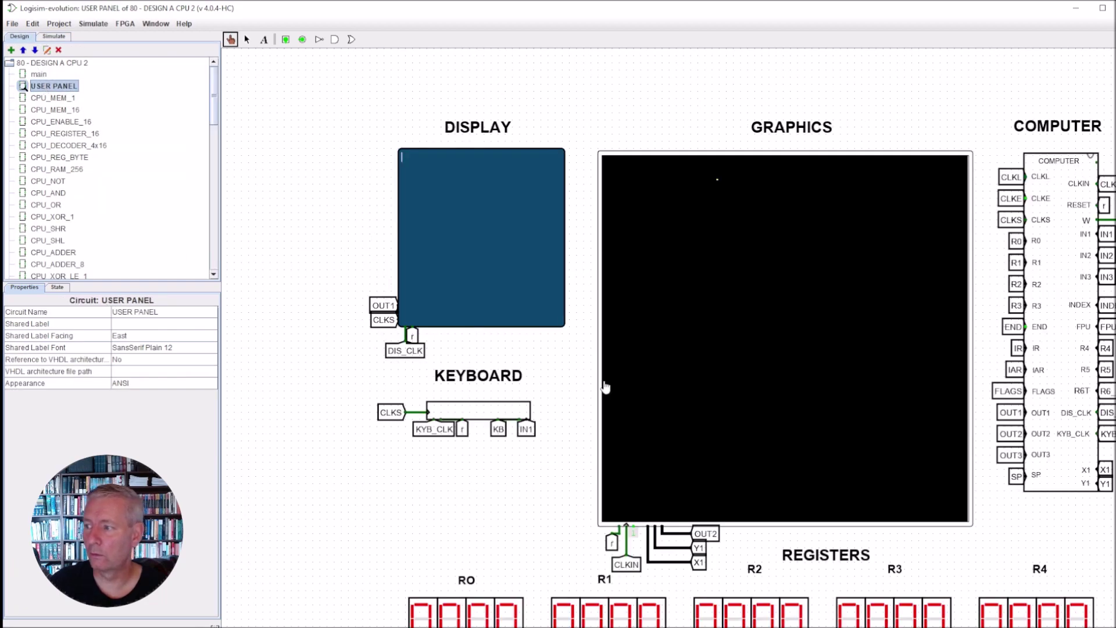
key("ctrl+minus")
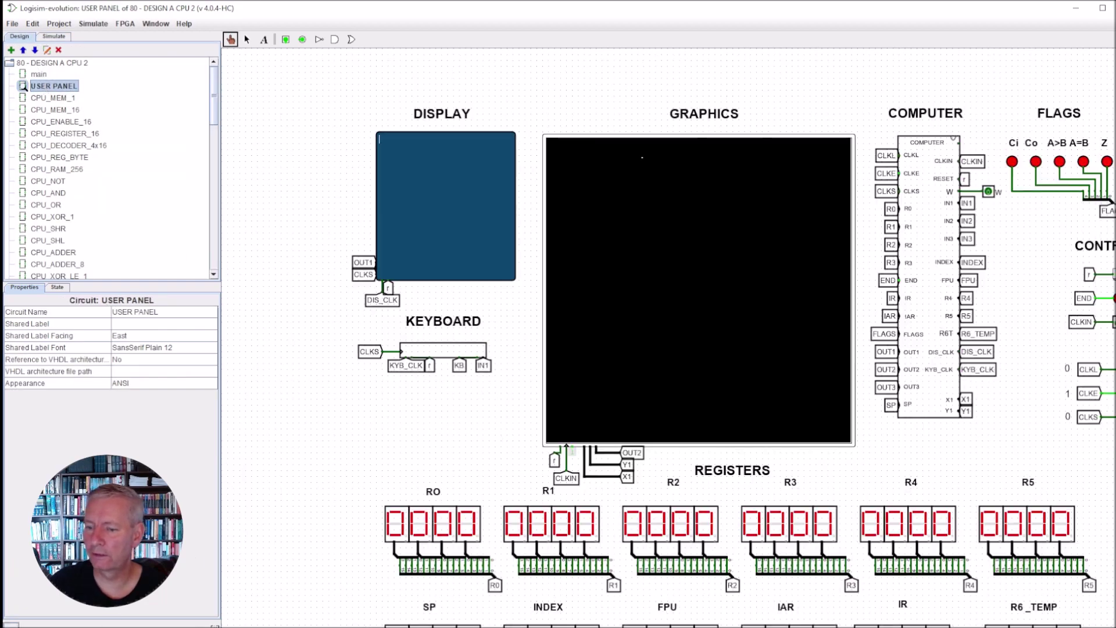
key("ctrl+minus")
key("ctrl+minus")
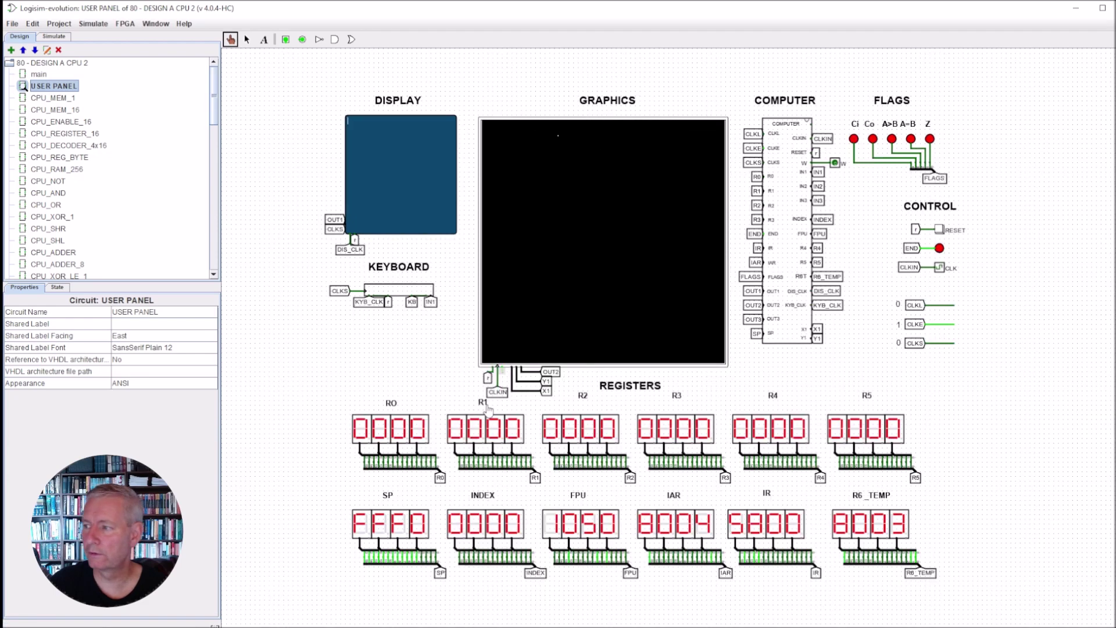
right_click(783, 252)
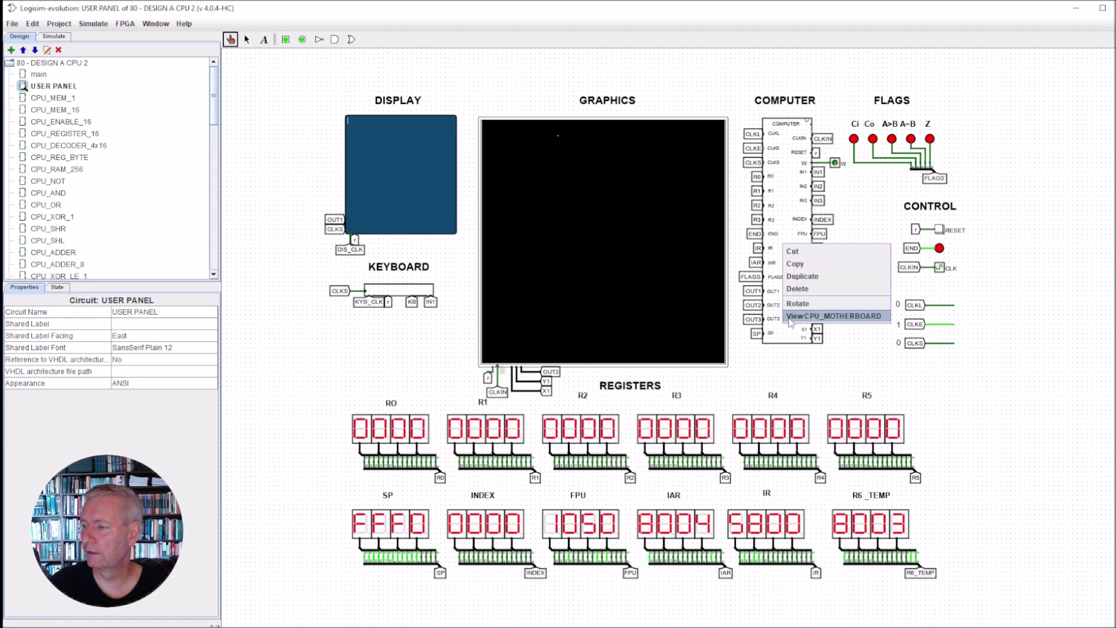
left_click(789, 316)
right_click(509, 317)
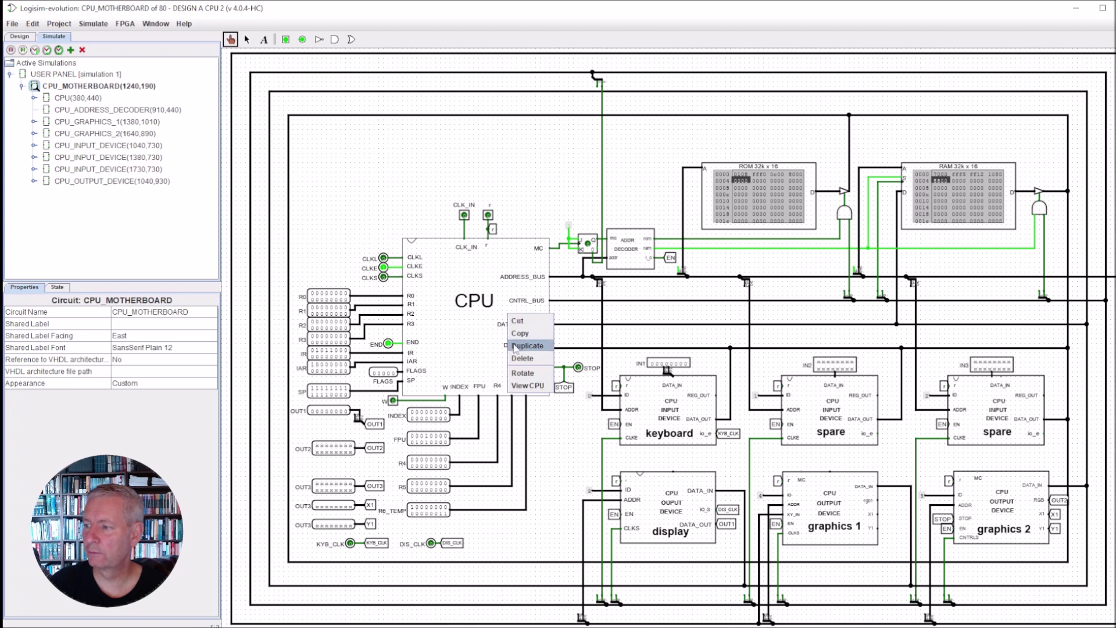
left_click(526, 386)
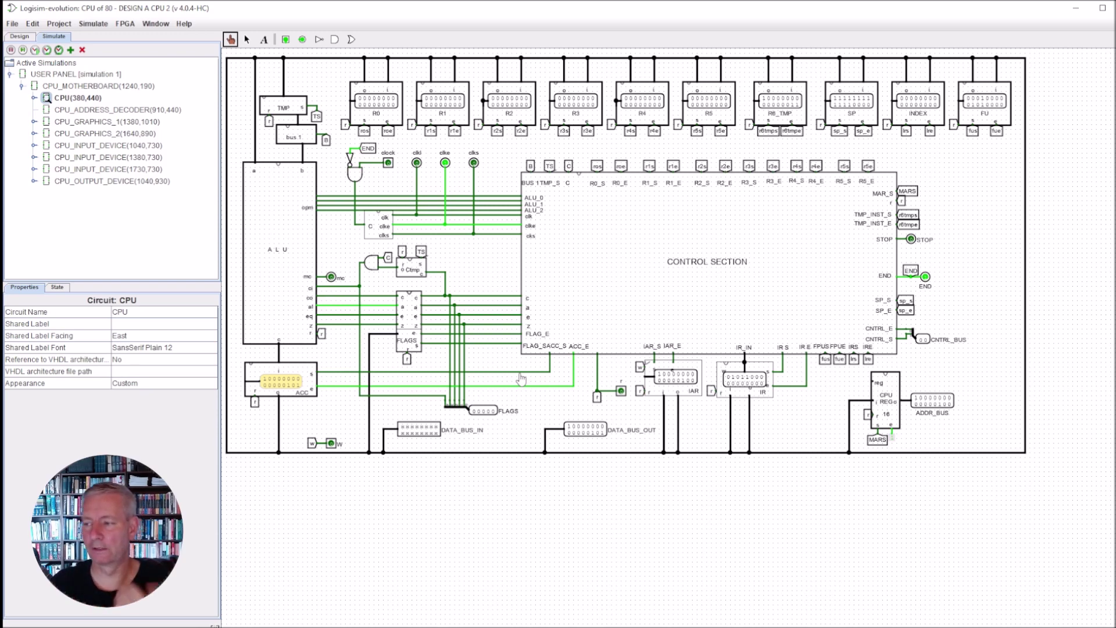
right_click(413, 271)
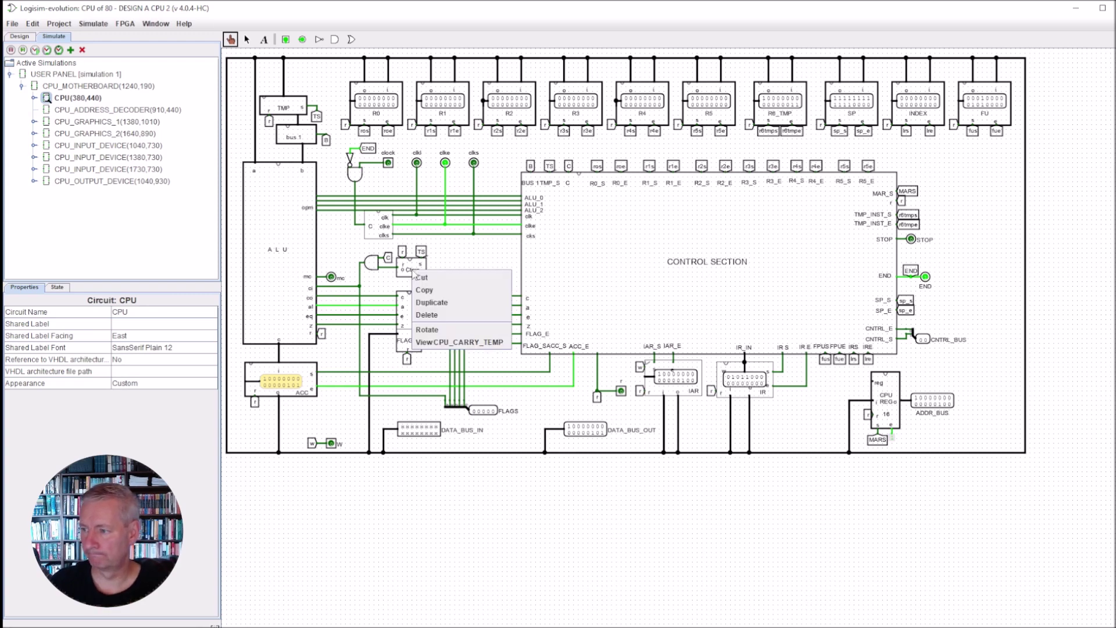
left_click(430, 342)
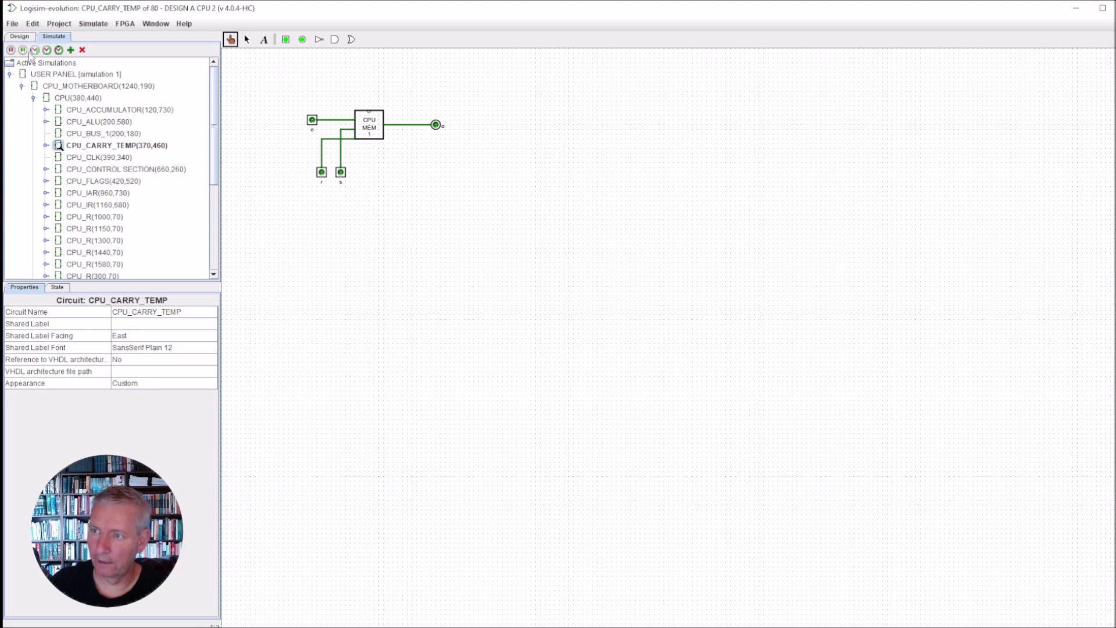
left_click(22, 36)
double_click(47, 86)
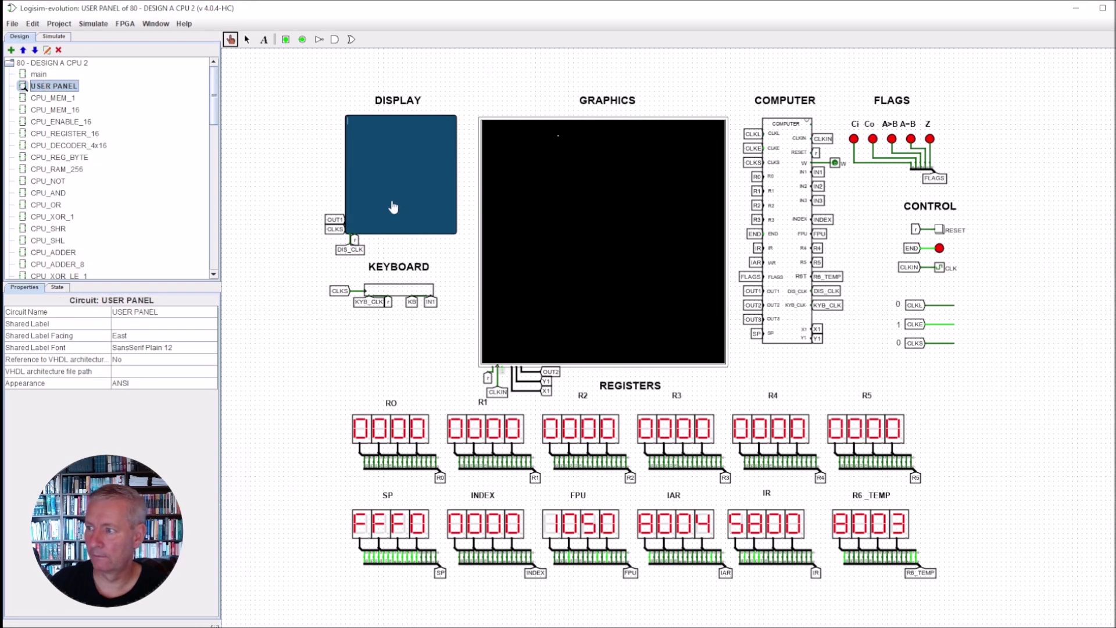
right_click(774, 240)
left_click(823, 305)
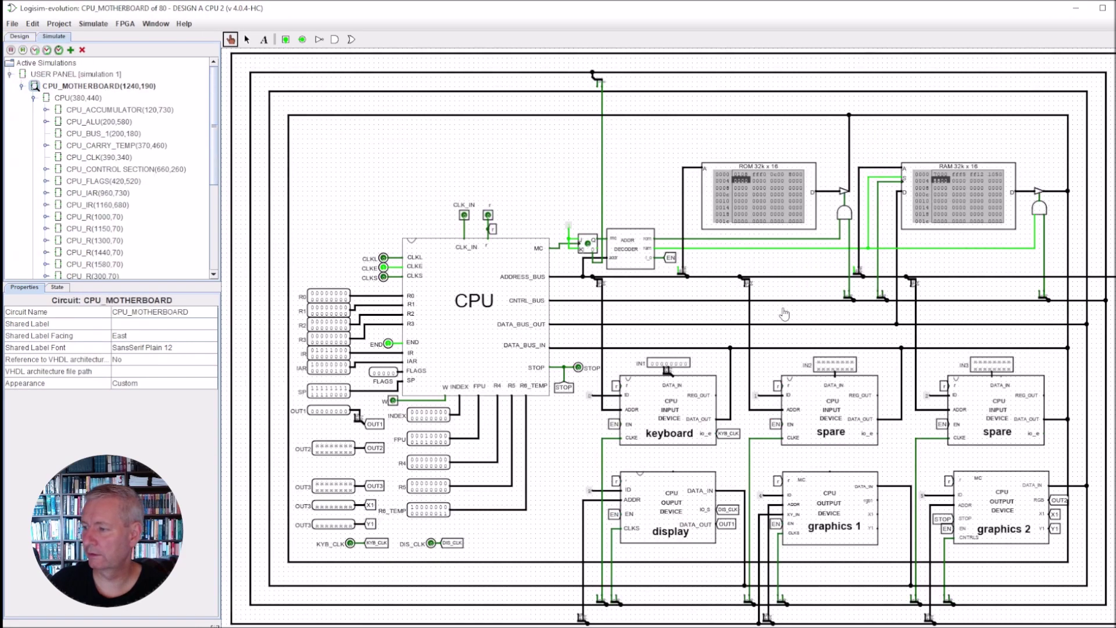
right_click(494, 334)
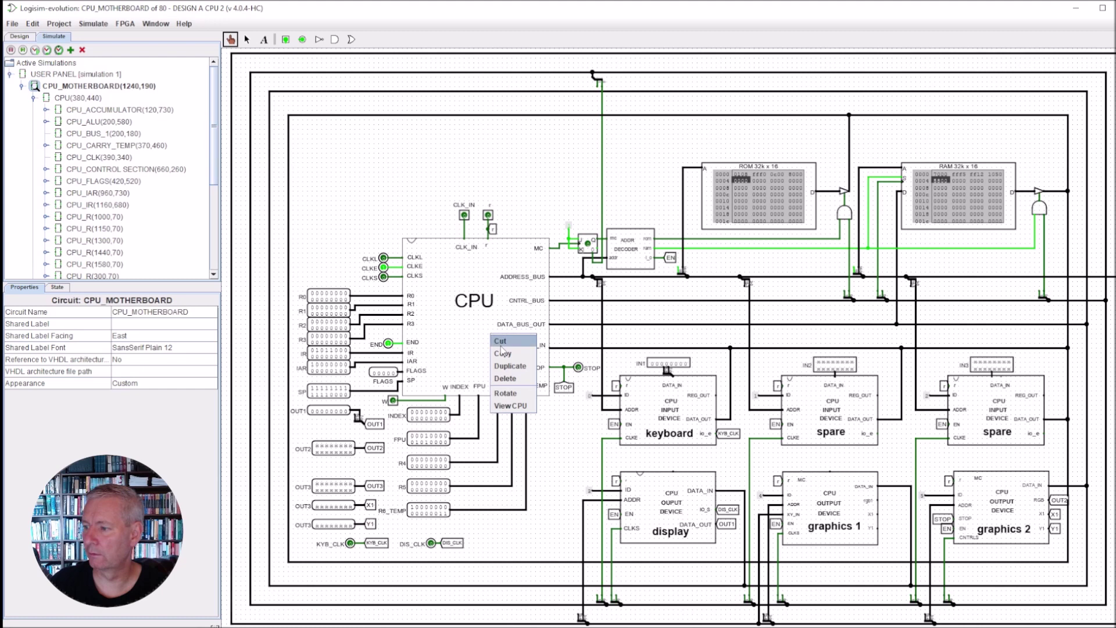
left_click(511, 406)
right_click(384, 229)
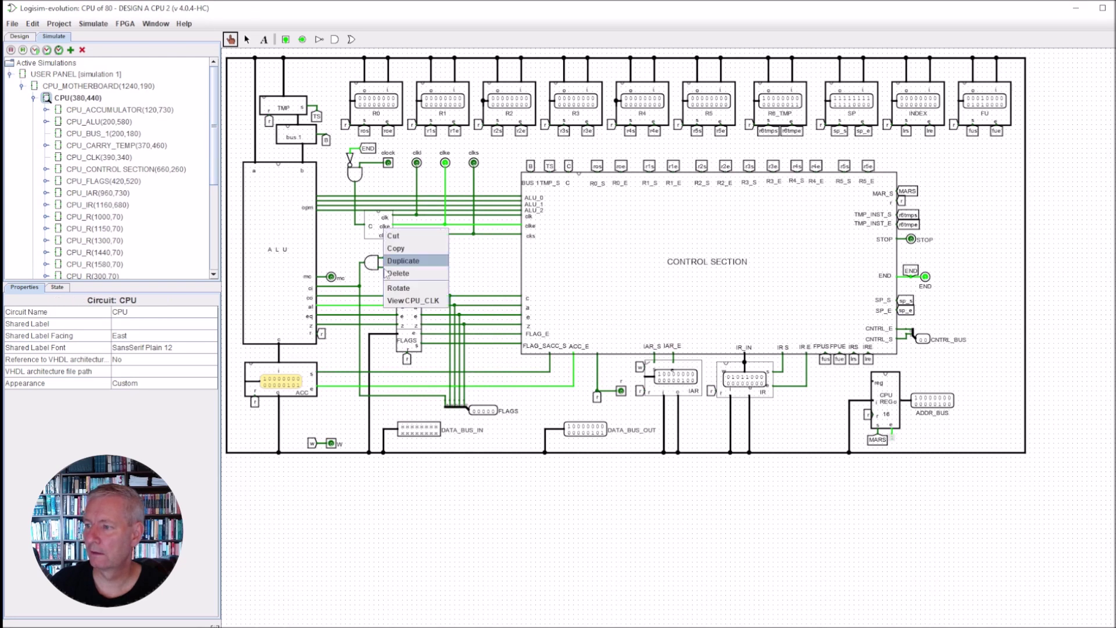
Open the CPU_CLK subcircuit and zoom in twice on its T flip-flops
left_click(413, 299)
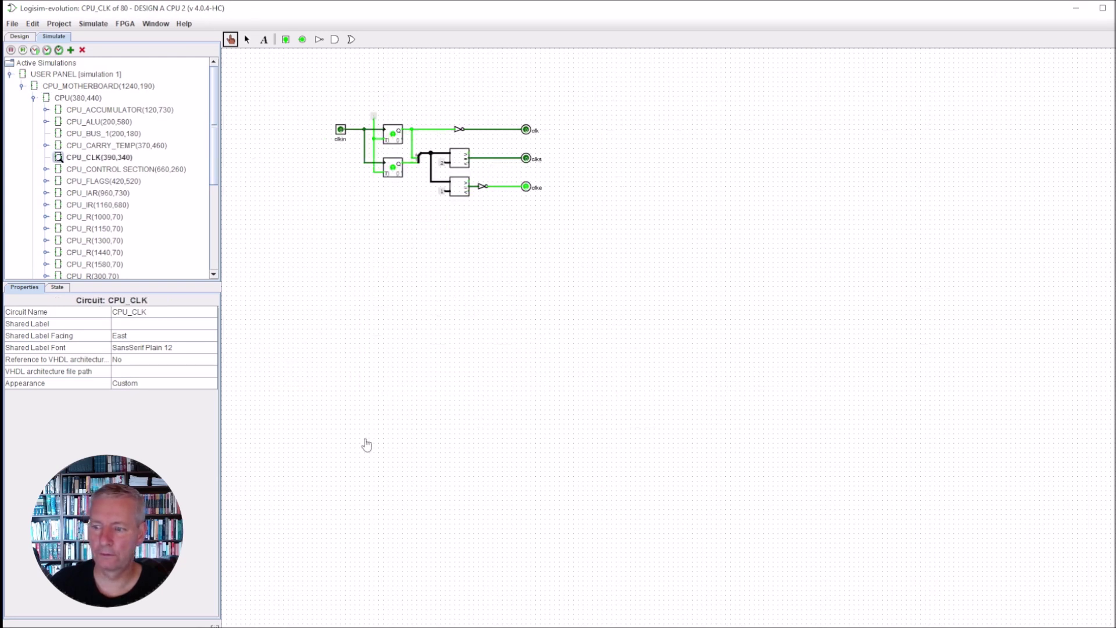
left_click(205, 625)
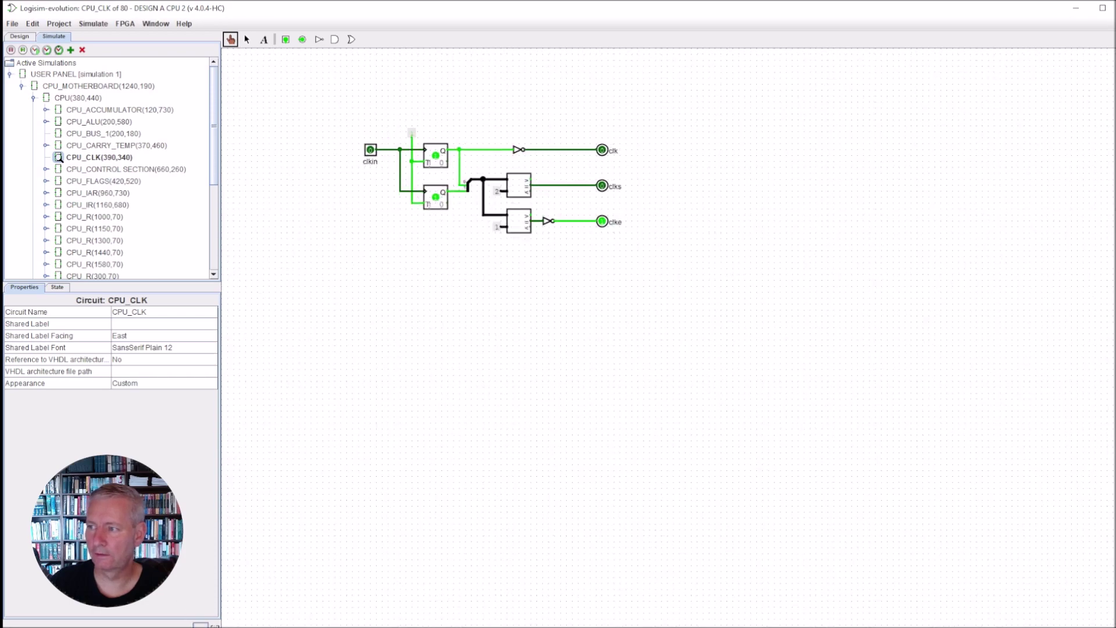
left_click(205, 624)
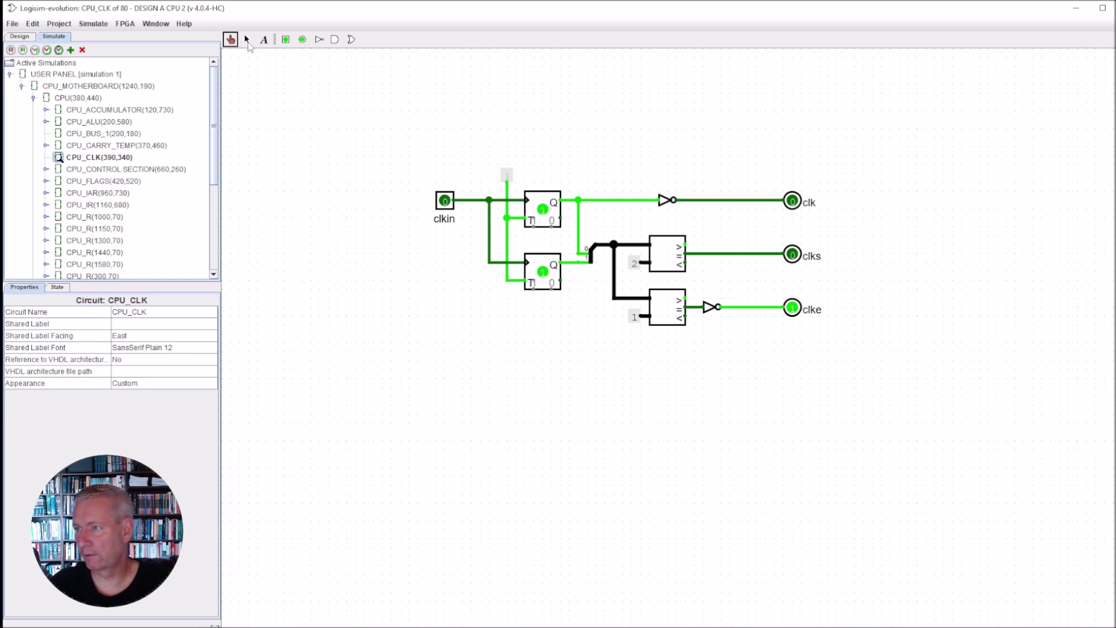
left_click(246, 39)
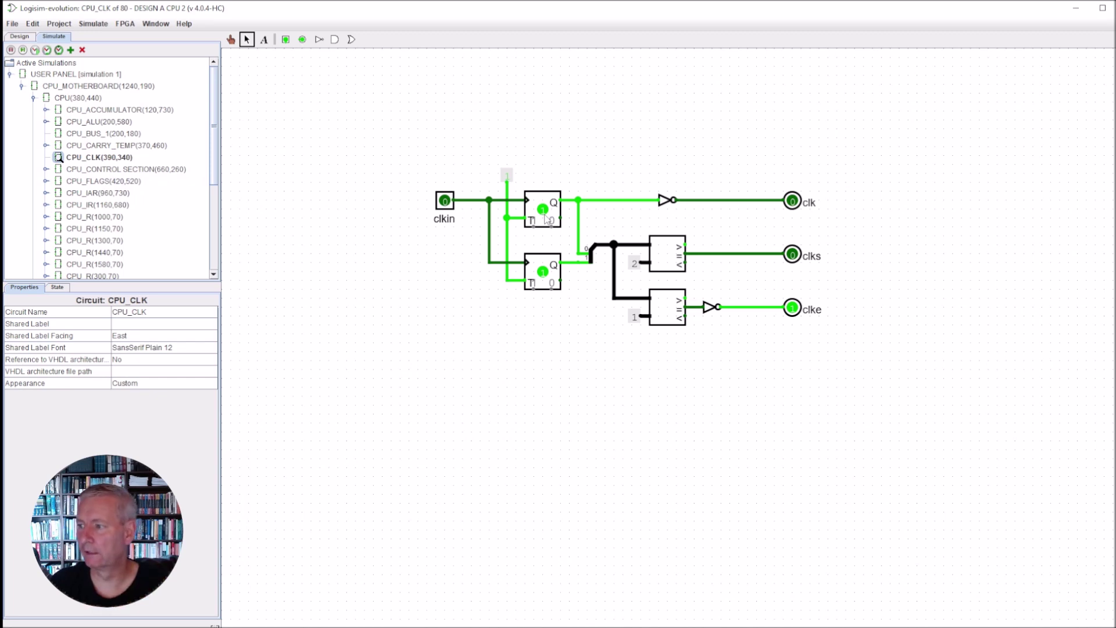
left_click(547, 219)
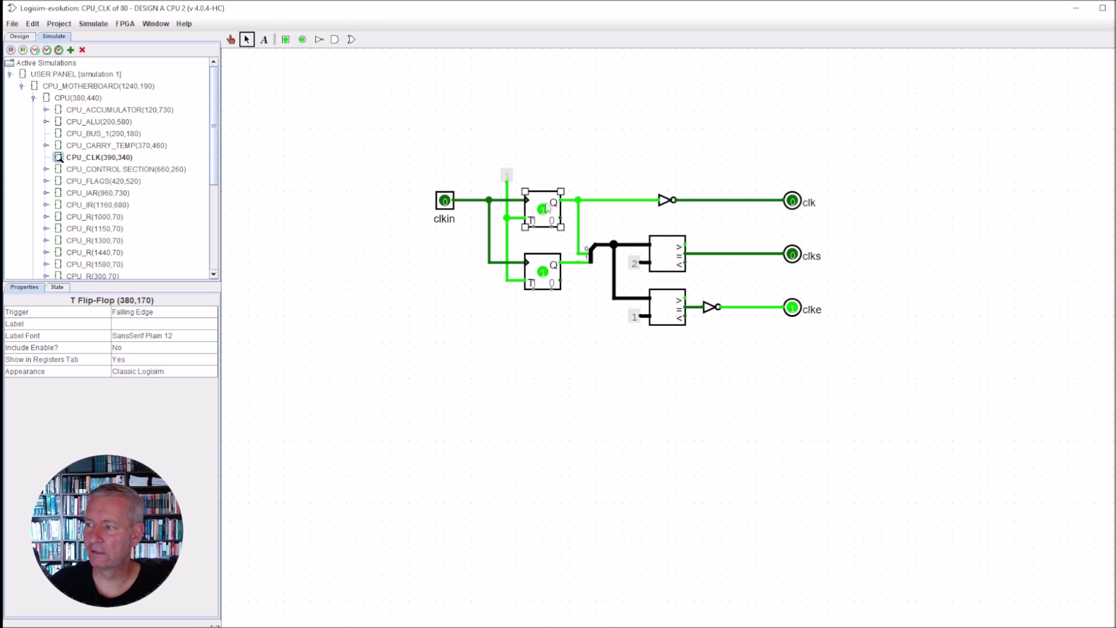
left_click(541, 271)
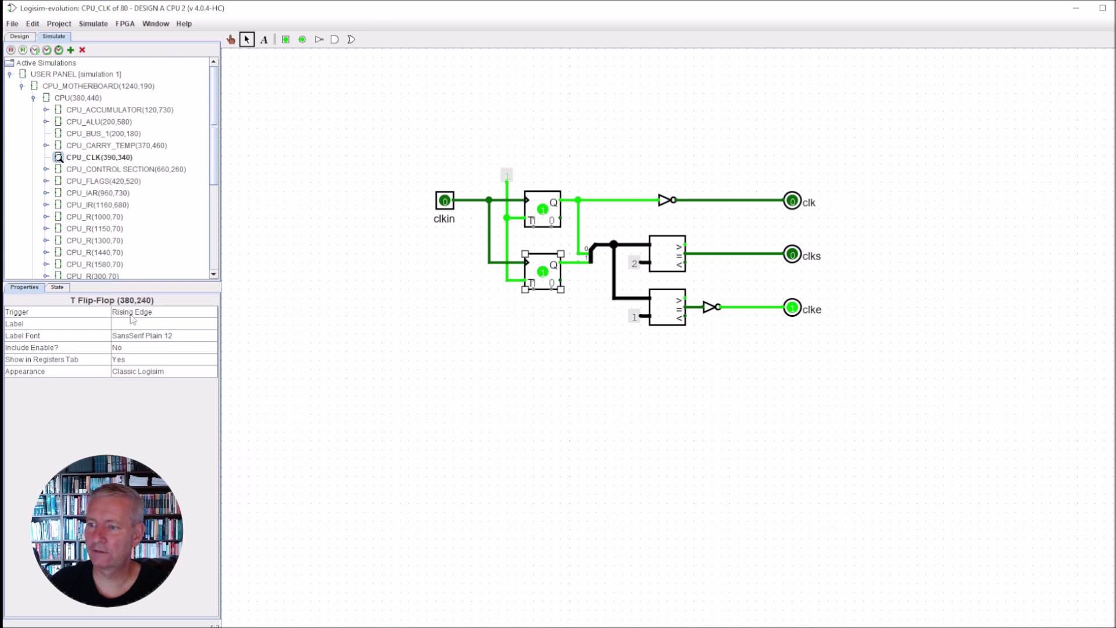
left_click(410, 308)
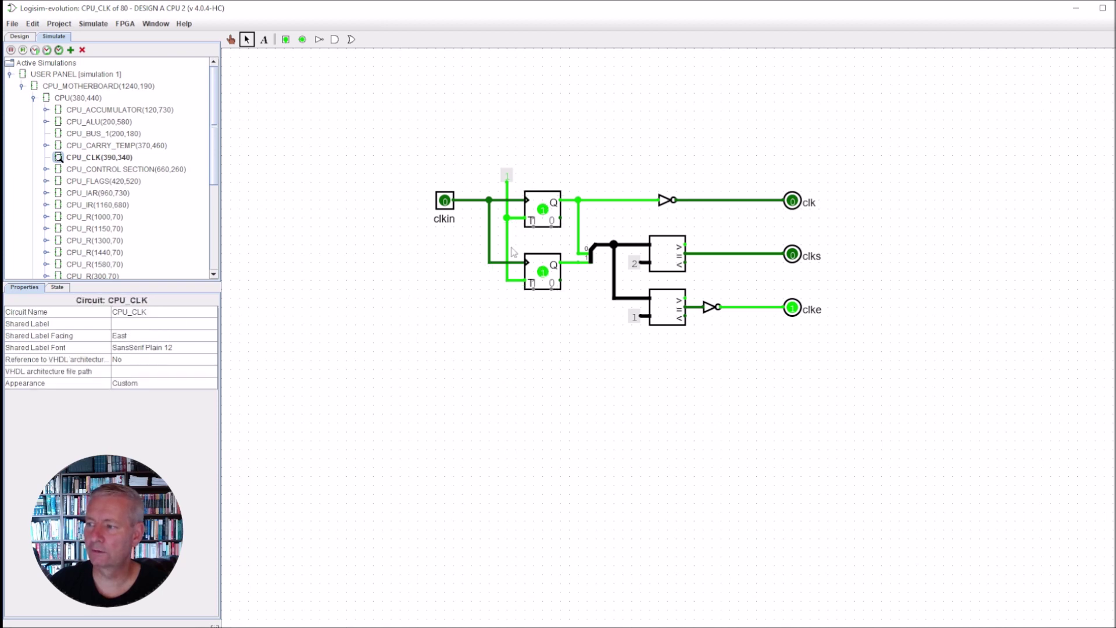
left_click(549, 214)
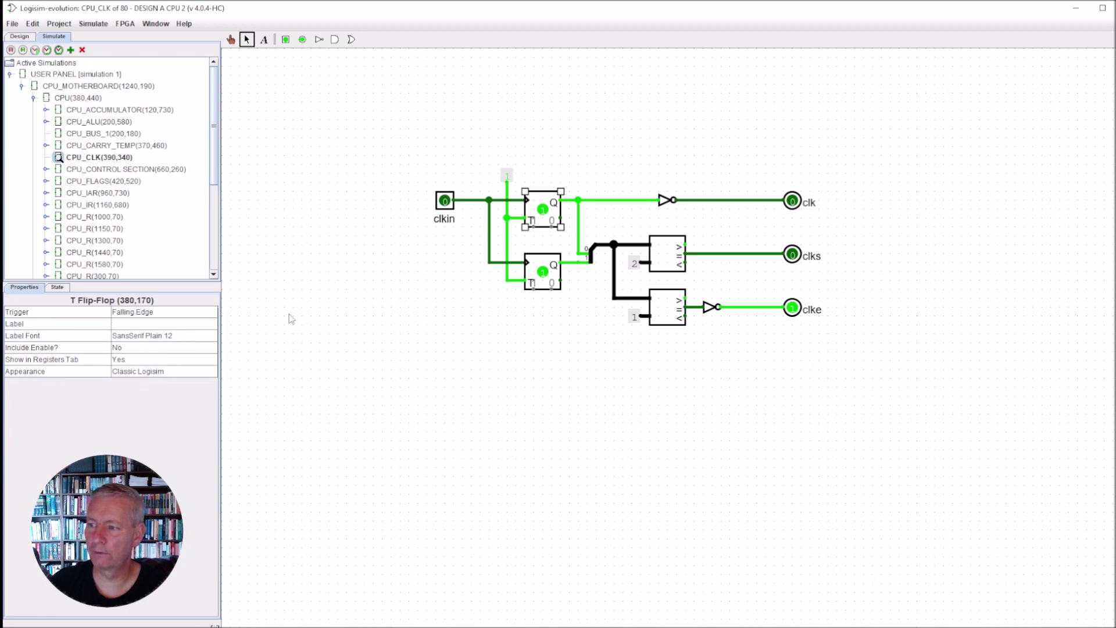
left_click(541, 272)
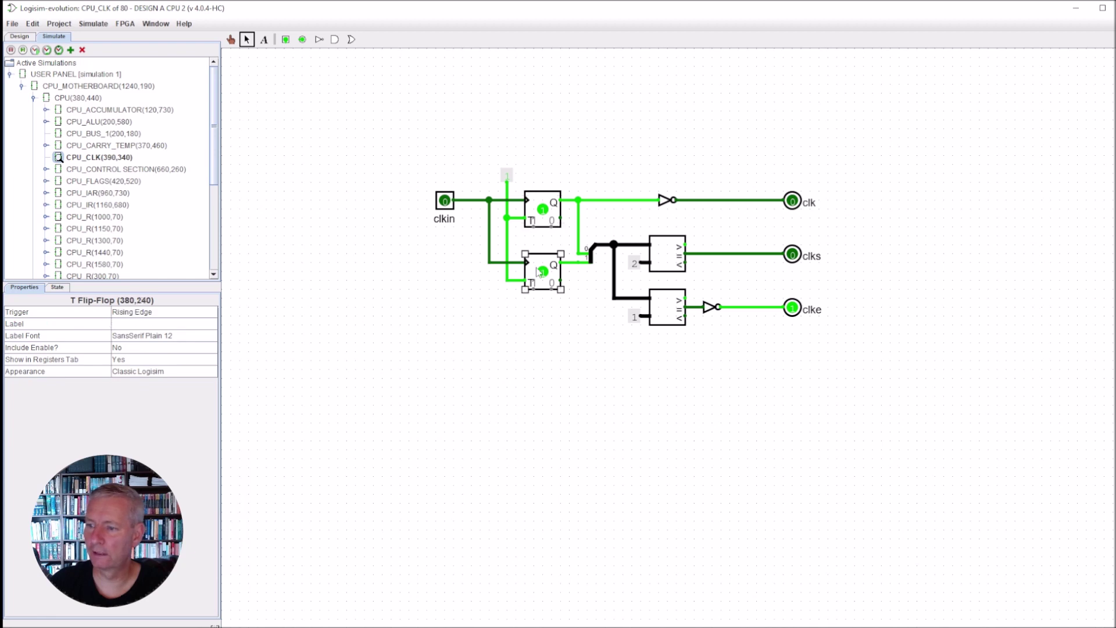
left_click(415, 287)
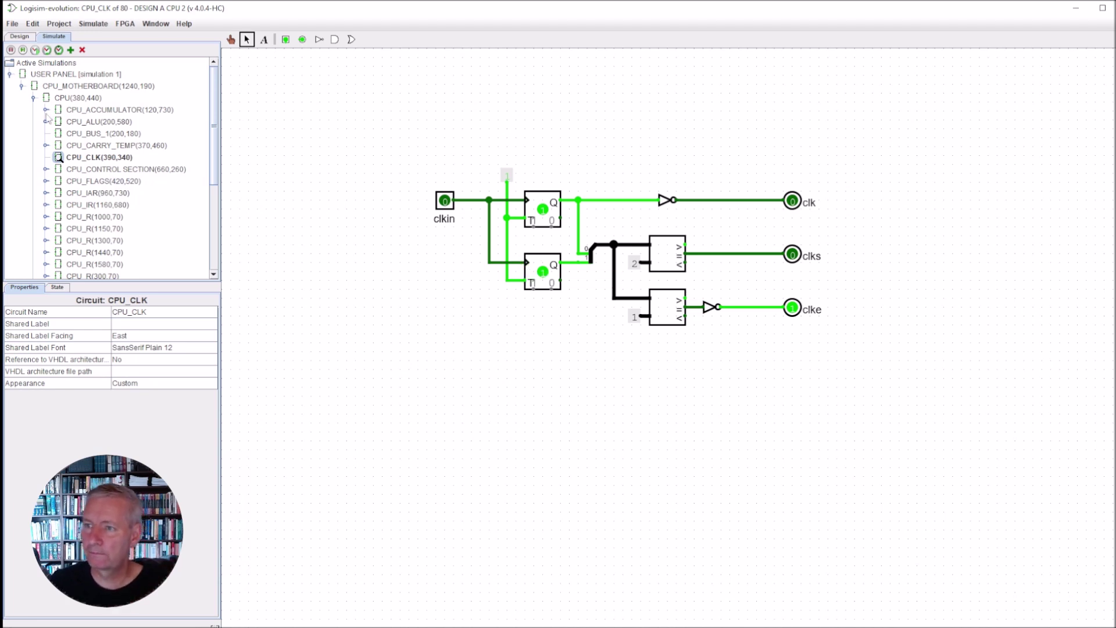
Reopen USER PANEL, zoom out twice, and view CPU_MOTHERBOARD from the COMPUTER block
left_click(19, 37)
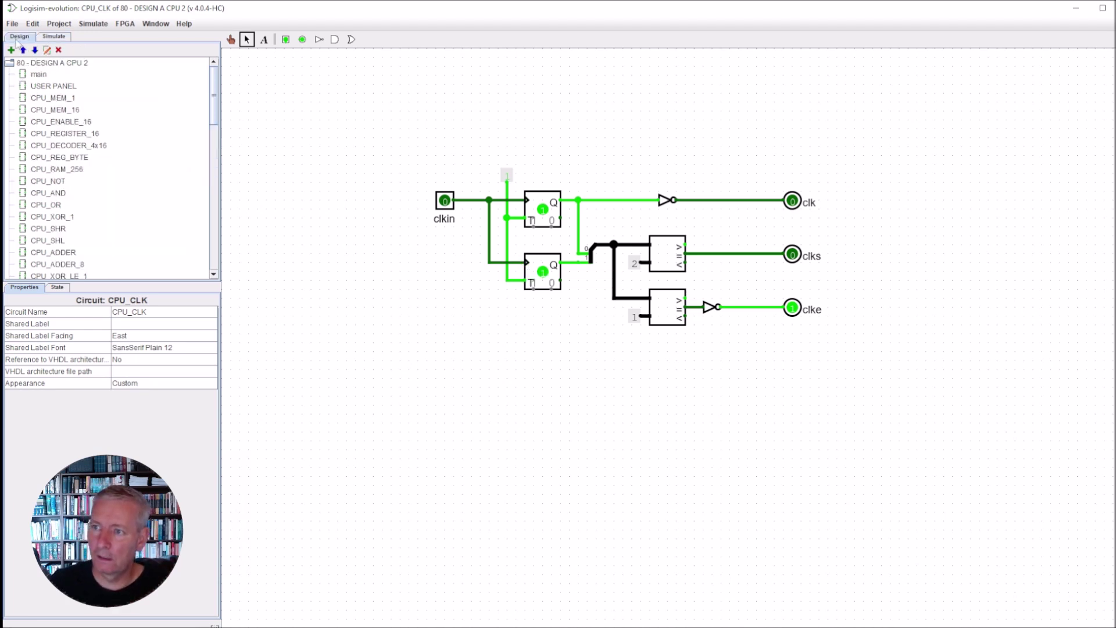
double_click(51, 86)
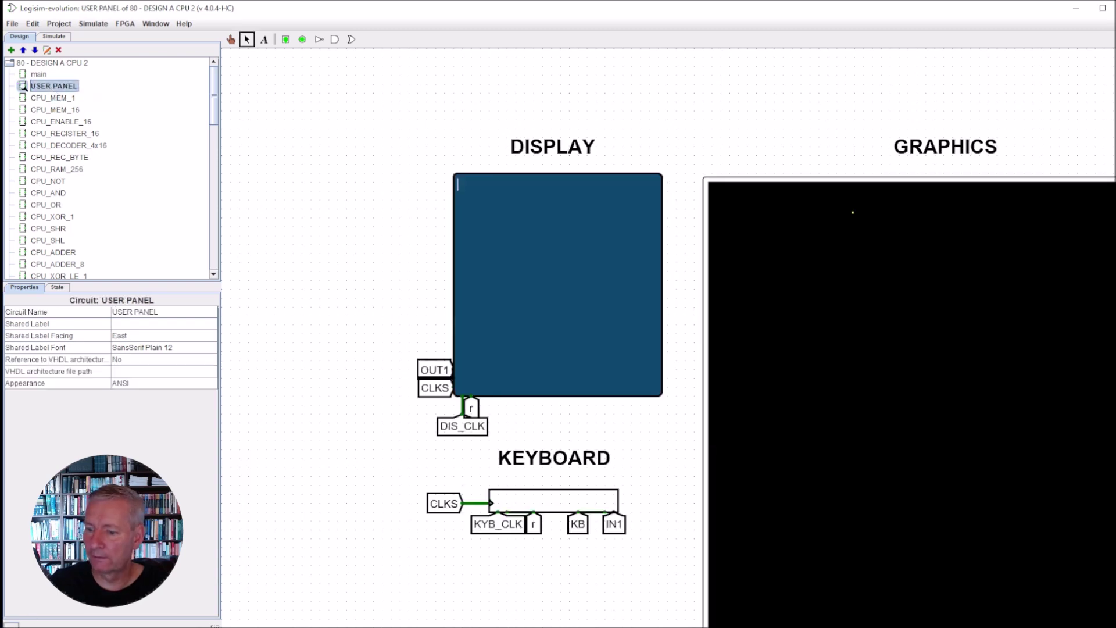
key("ctrl+minus")
key("ctrl+minus")
key("ctrl+minus")
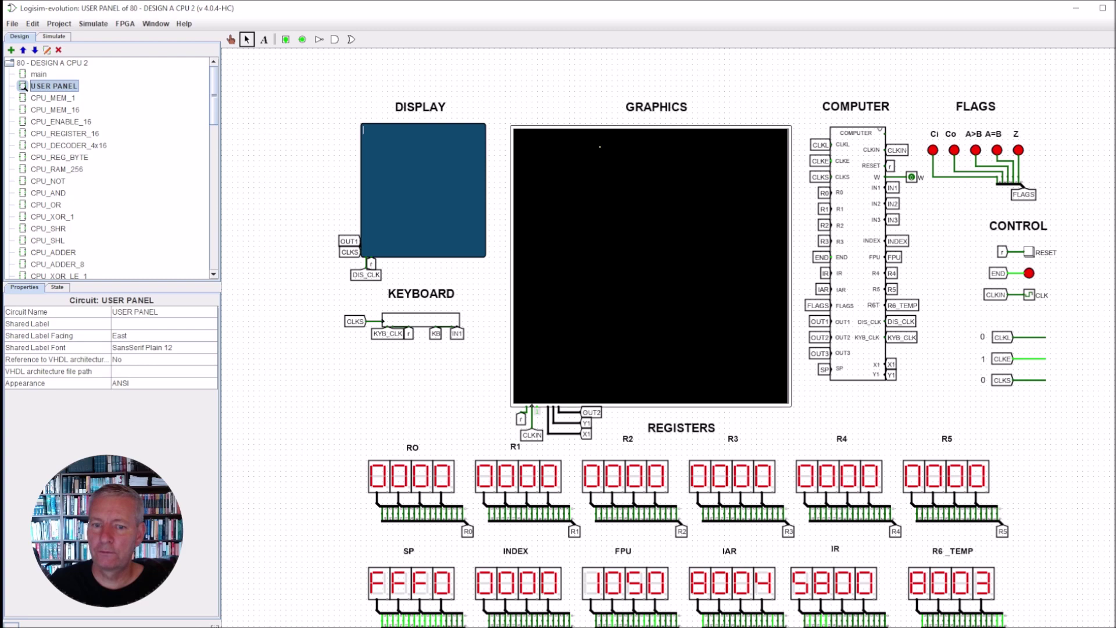
key("ctrl+minus")
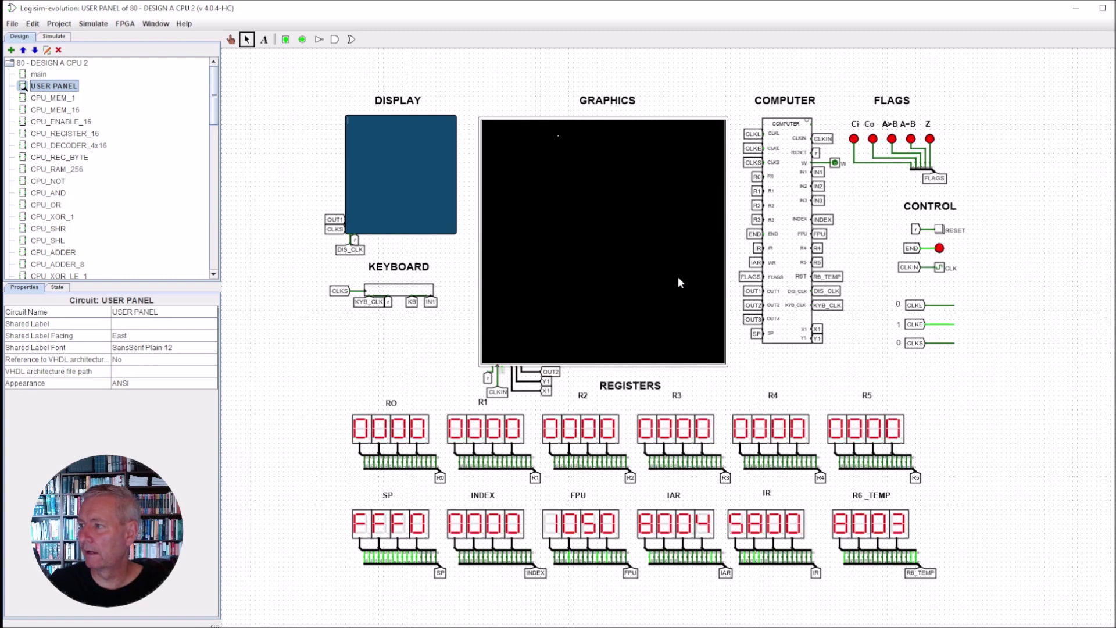
right_click(796, 239)
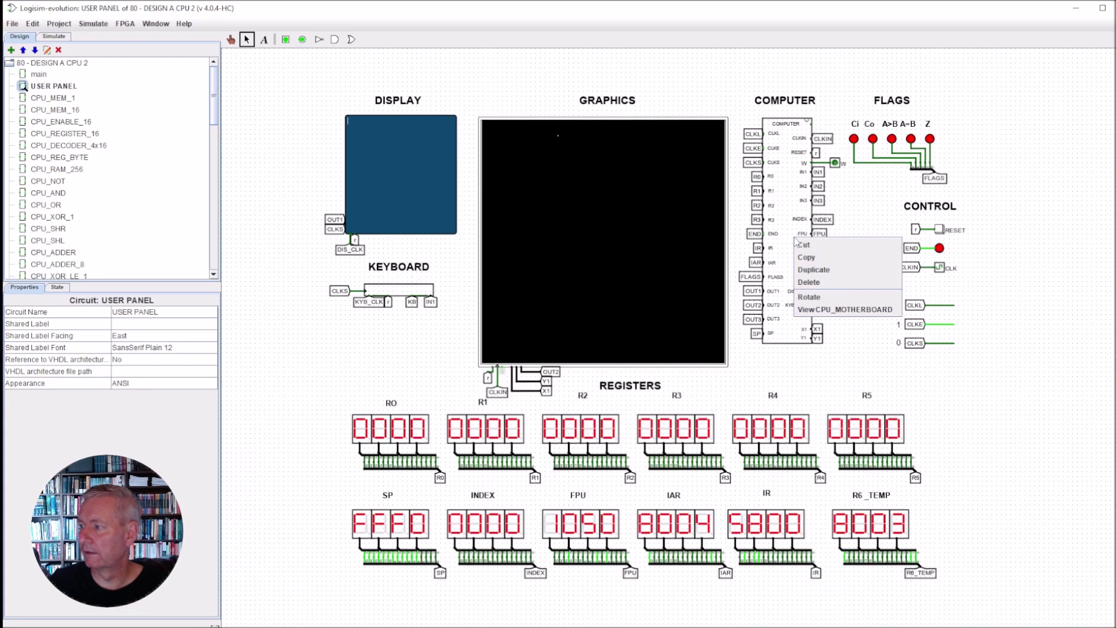
left_click(807, 311)
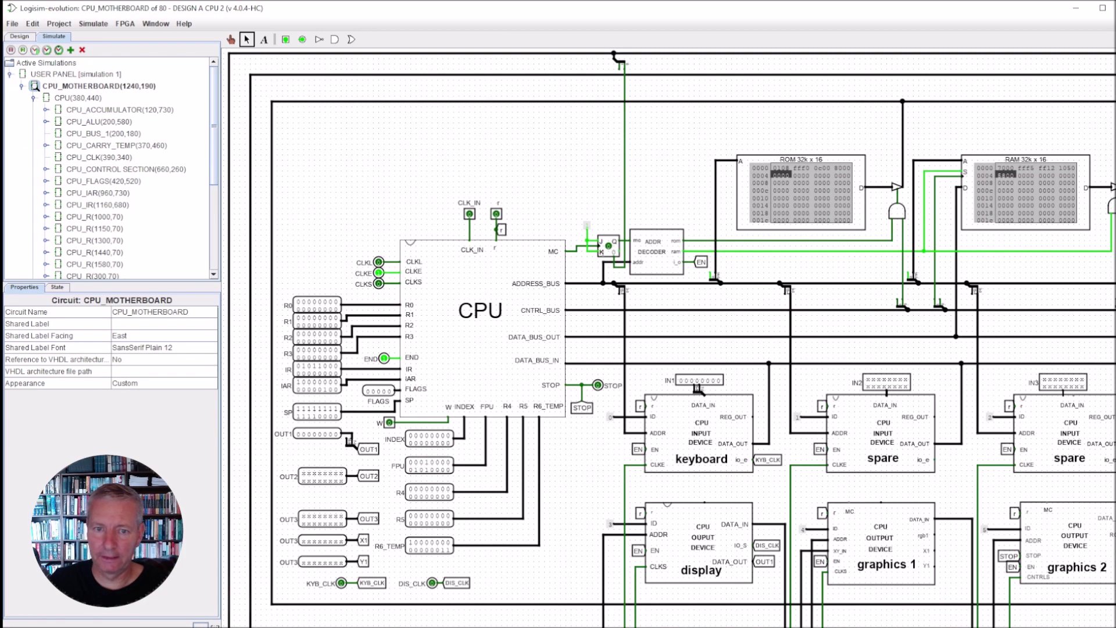
scroll(611, 244, "up", 1)
scroll(610, 244, "up", 1)
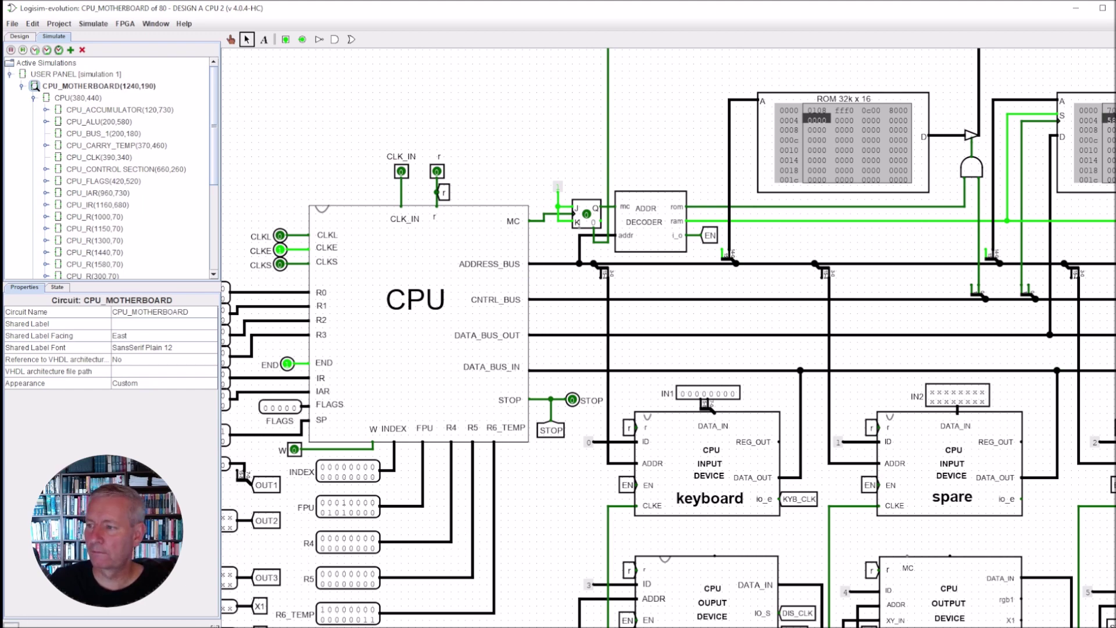
scroll(557, 186, "down", 1)
scroll(556, 186, "down", 1)
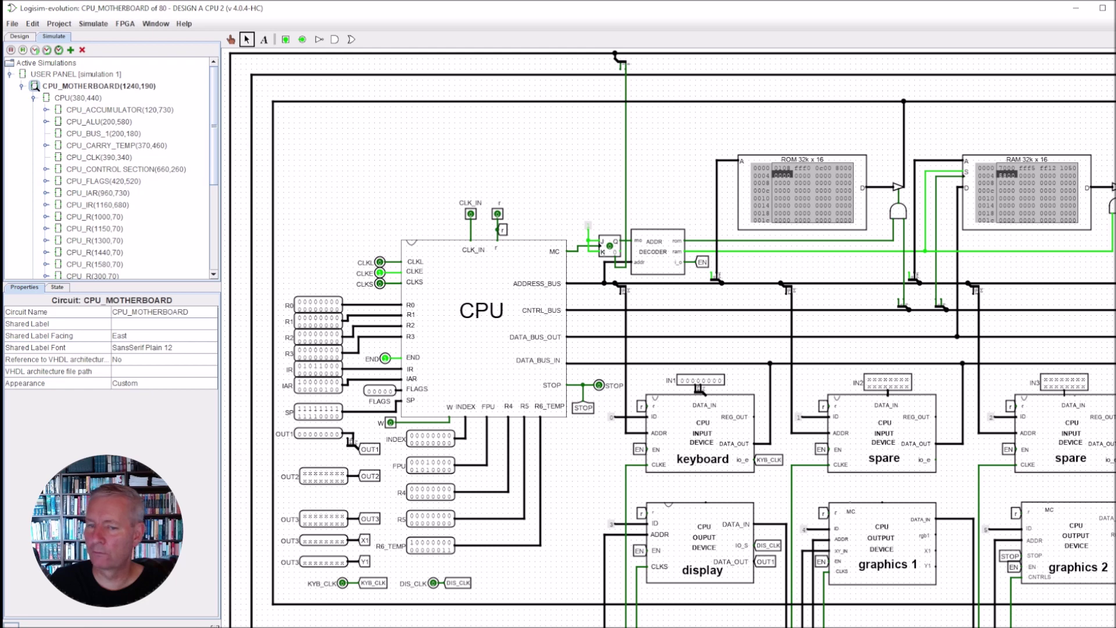
scroll(556, 188, "down", 1)
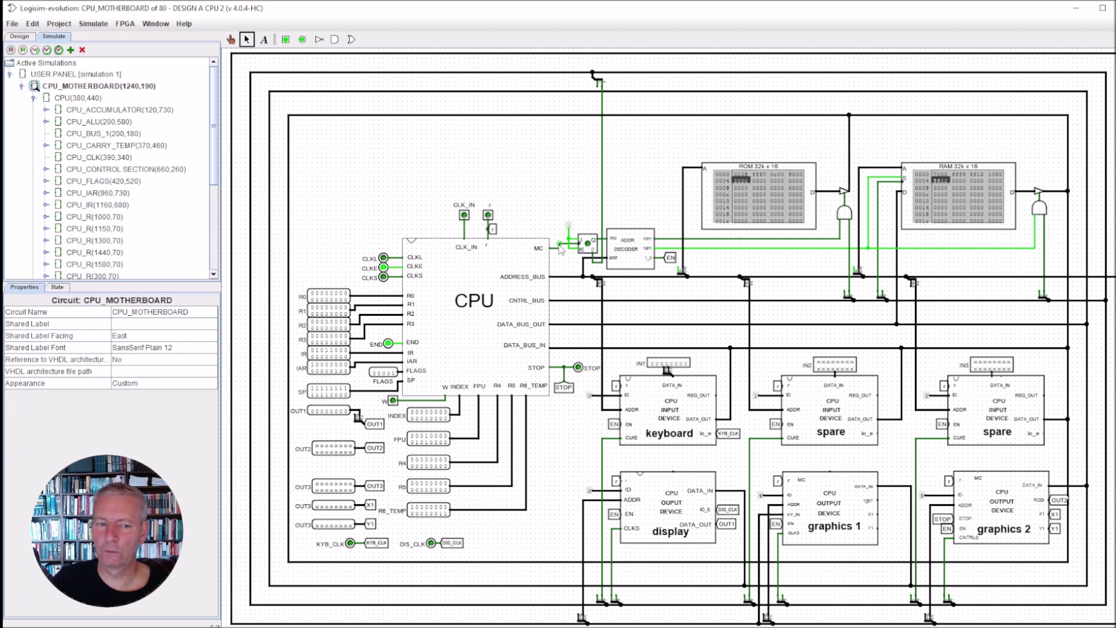
Drill into the CPU and then the CPU_CONTROL SECTION subcircuit
right_click(479, 314)
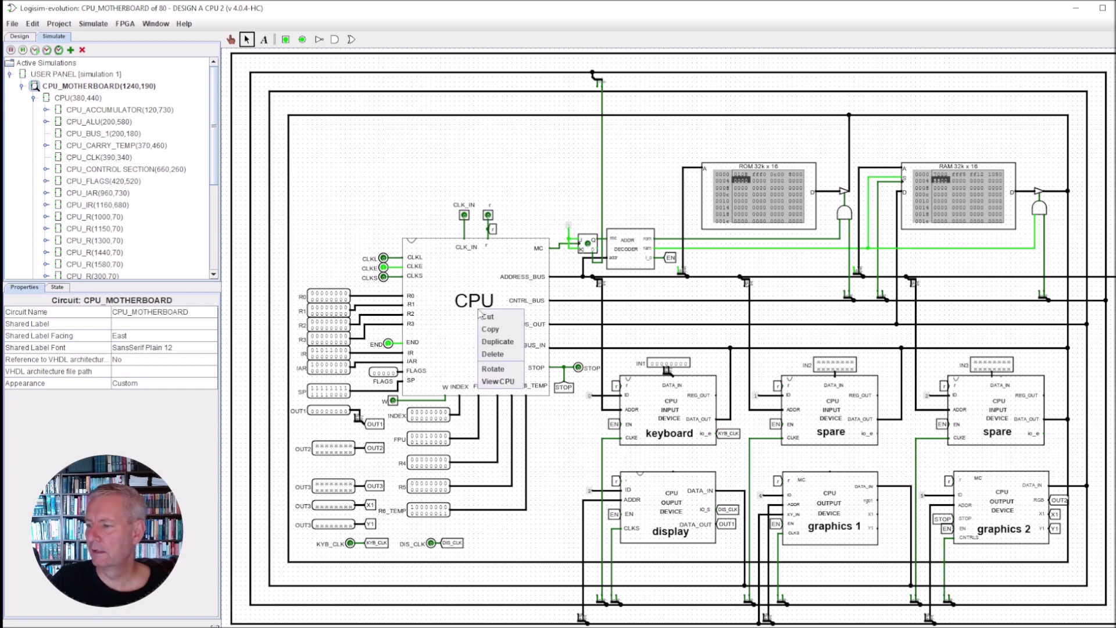
left_click(490, 385)
right_click(635, 302)
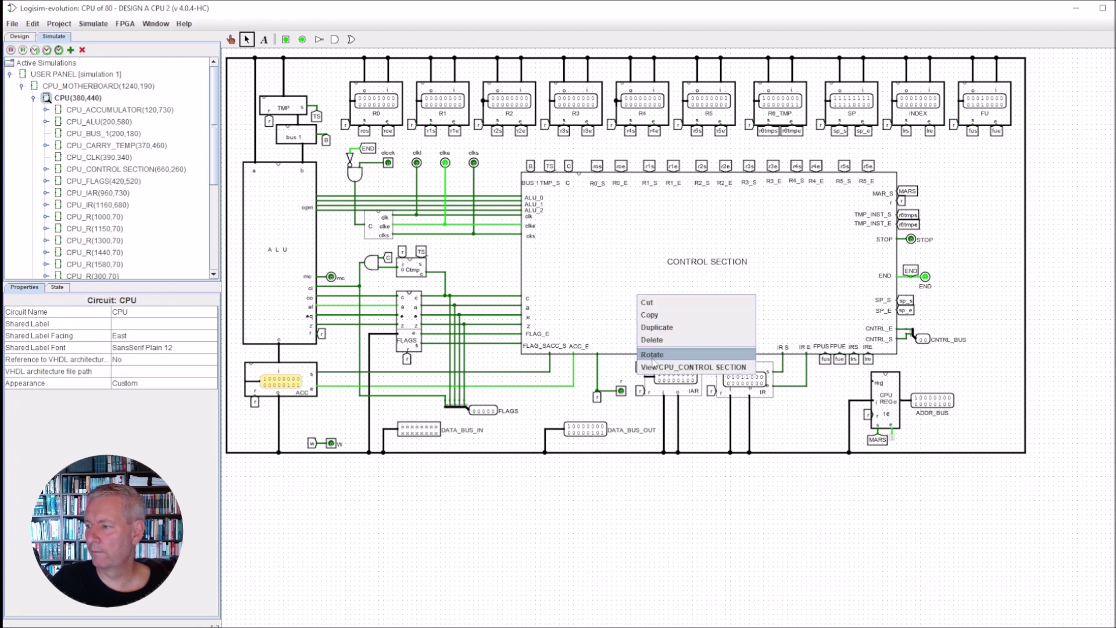
left_click(689, 366)
scroll(955, 405, "down", 8)
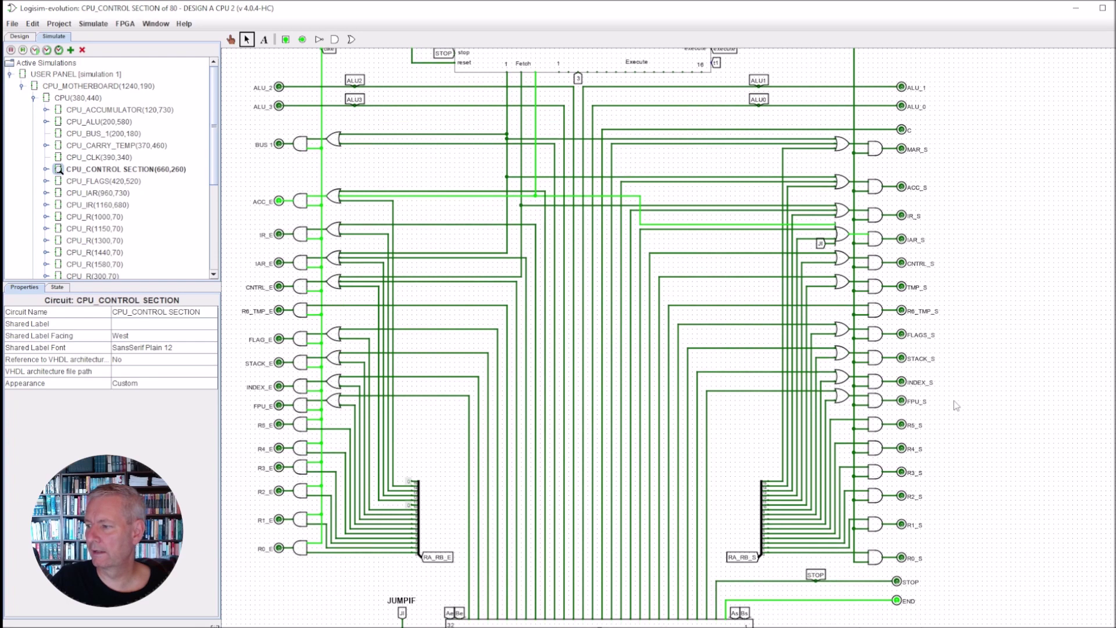
scroll(955, 406, "down", 8)
scroll(956, 406, "down", 6)
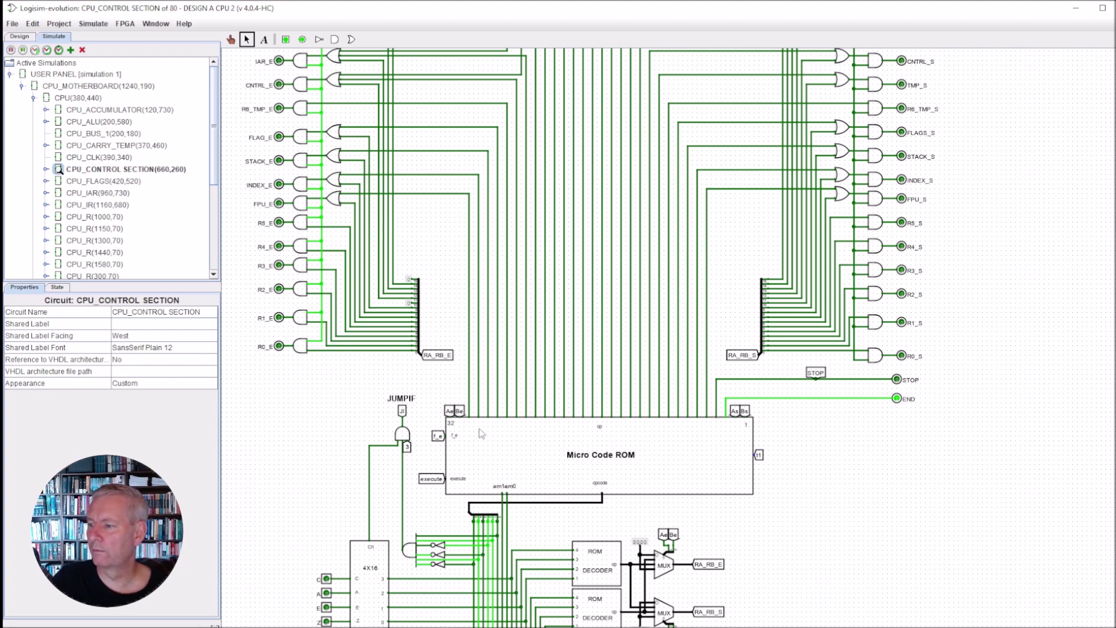
scroll(956, 375, "up", 4)
scroll(959, 371, "up", 4)
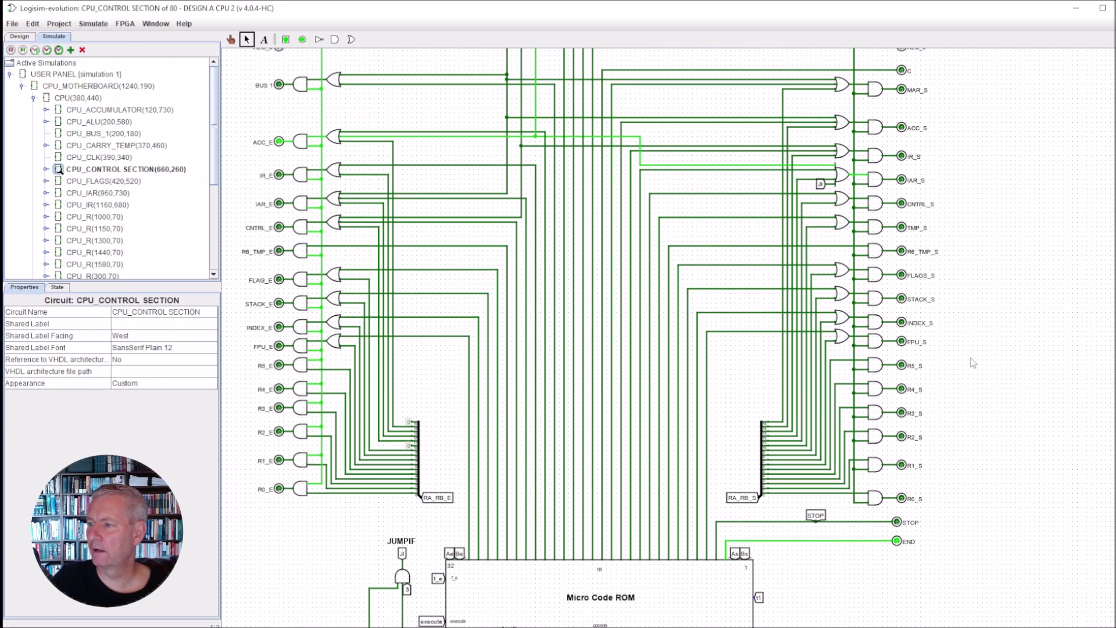
scroll(973, 364, "up", 4)
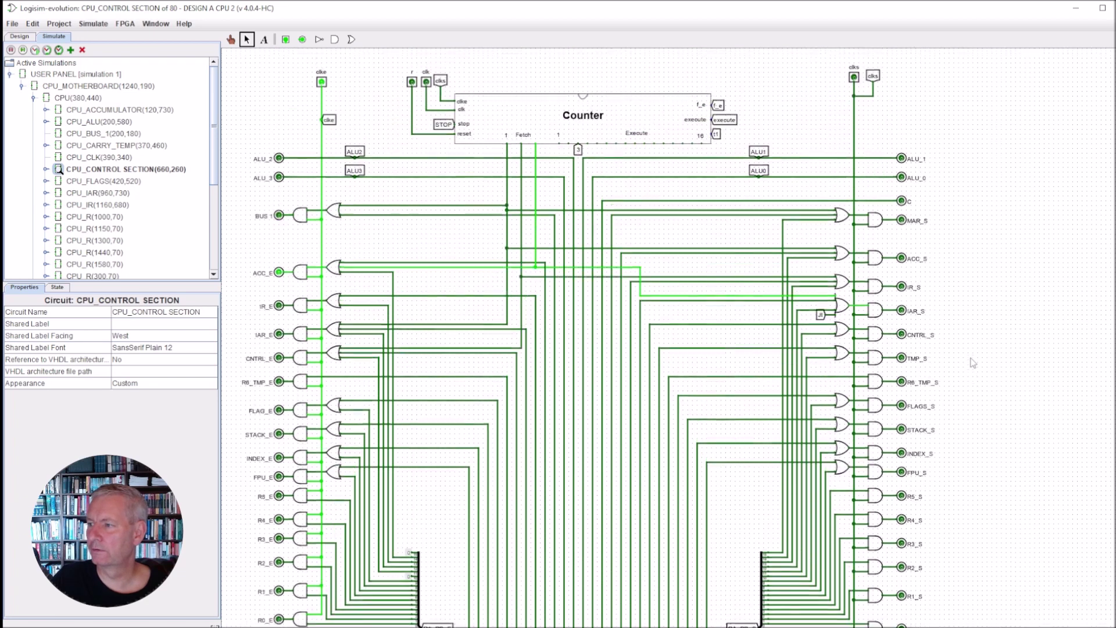
Return to USER PANEL and descend through CPU_MOTHERBOARD and CPU to CPU_ALU
left_click(20, 36)
double_click(54, 85)
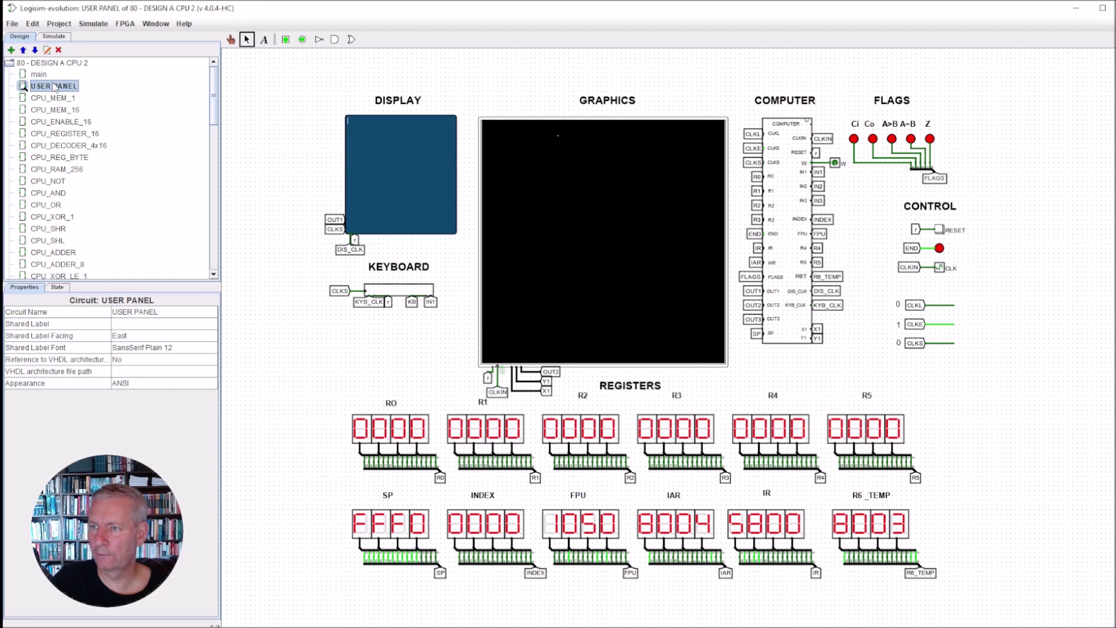
right_click(802, 305)
left_click(841, 373)
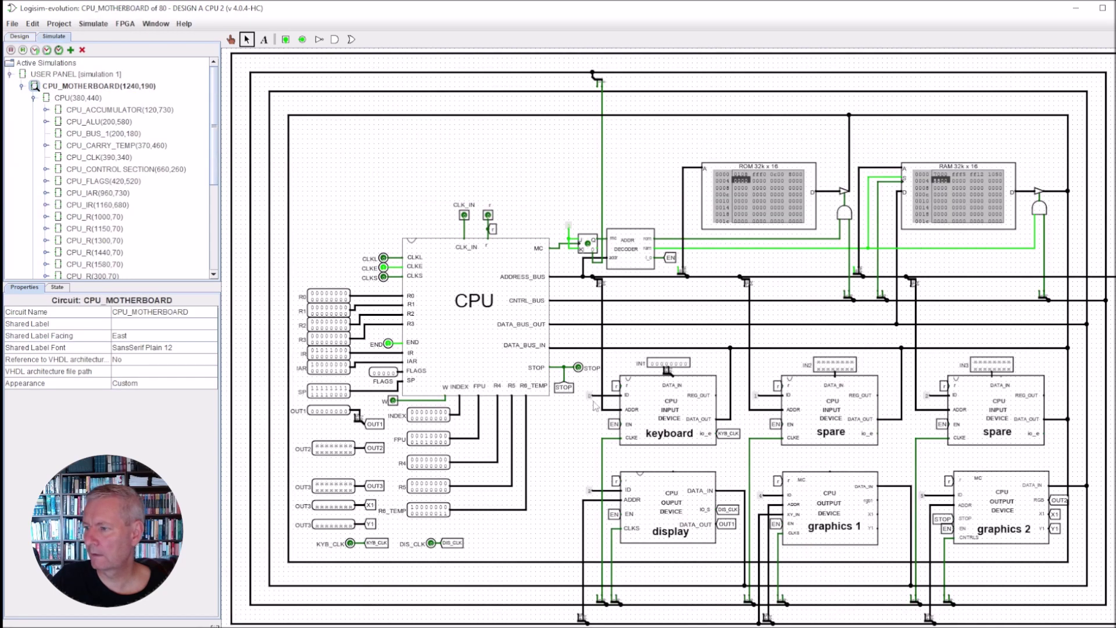
right_click(444, 335)
left_click(466, 406)
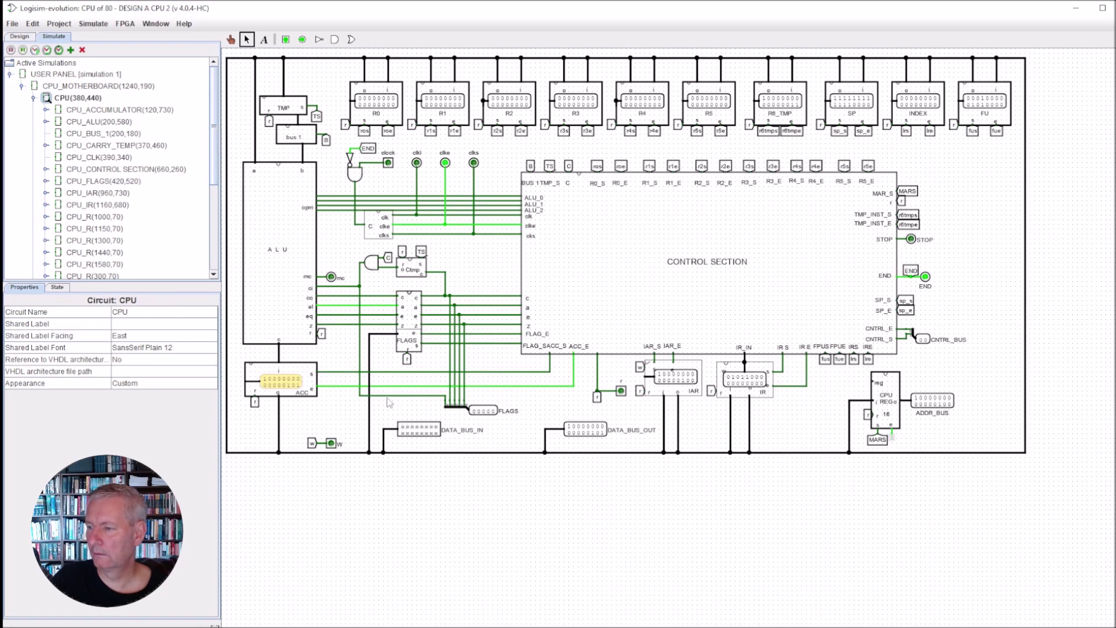
right_click(279, 324)
left_click(307, 392)
scroll(610, 348, "down", 2)
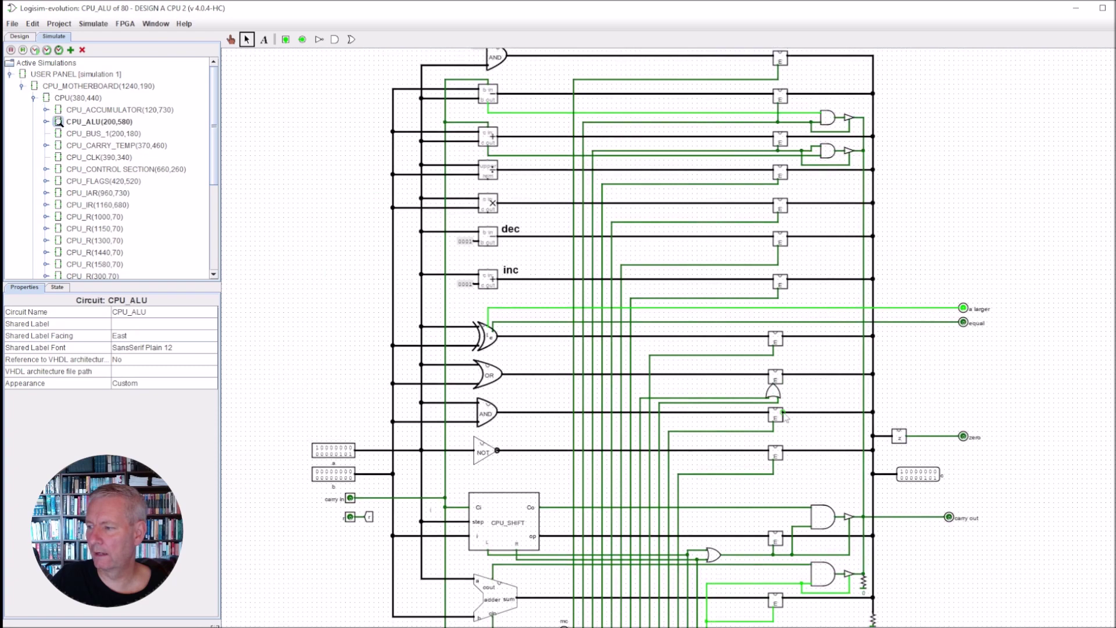
scroll(794, 414, "down", 1)
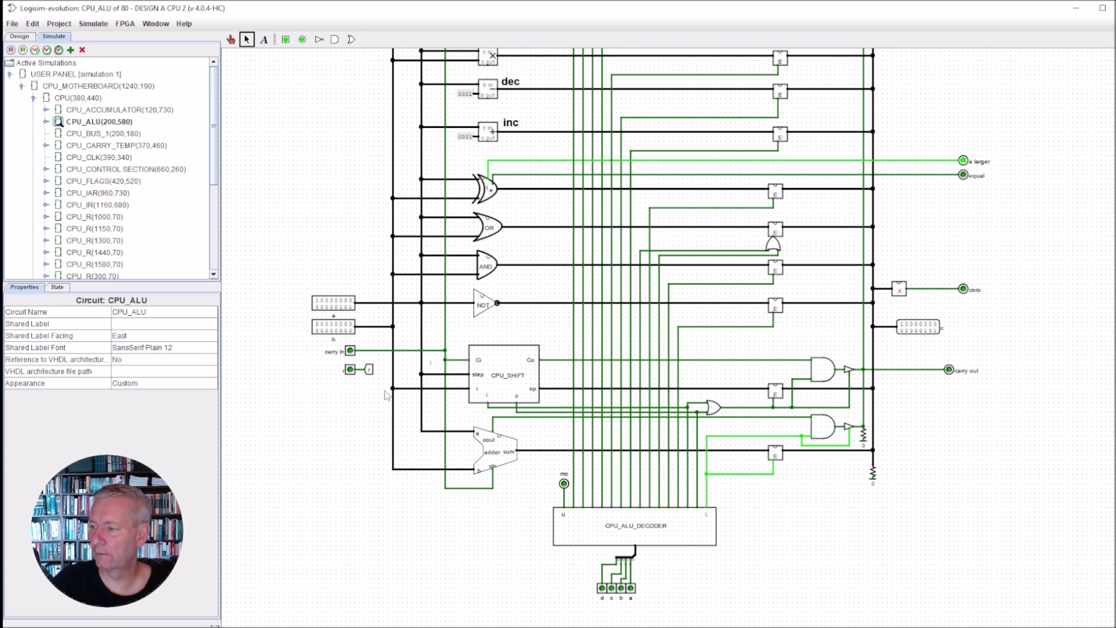
Show the Design circuit list after reviewing CPU_ALU's decoder, shifter and adder
left_click(19, 37)
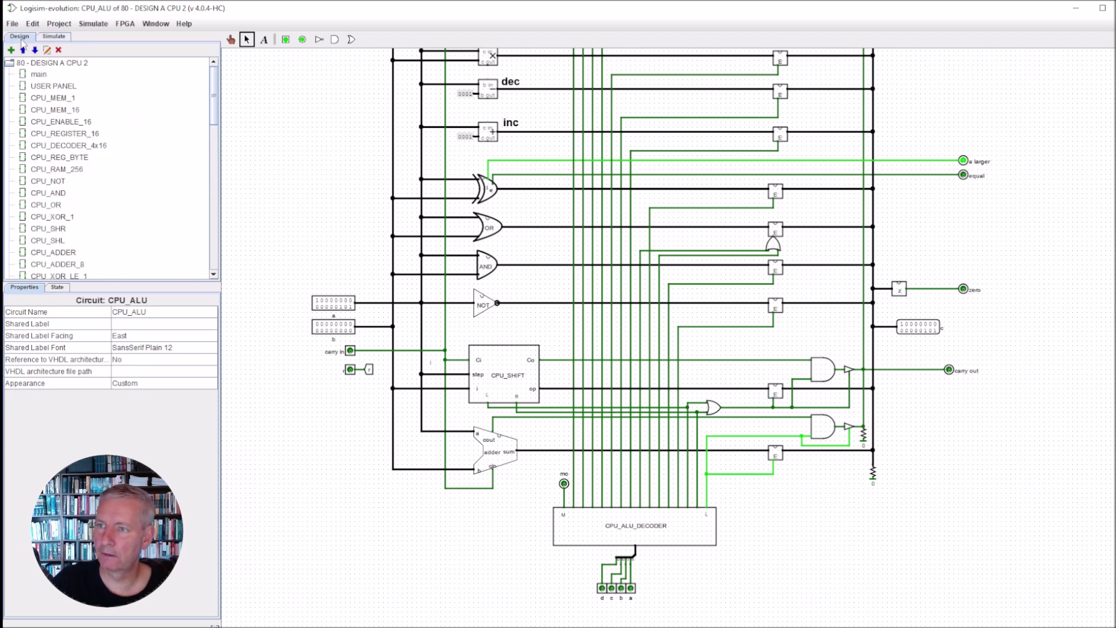
Reopen USER PANEL and view CPU_MOTHERBOARD from the COMPUTER block
double_click(43, 87)
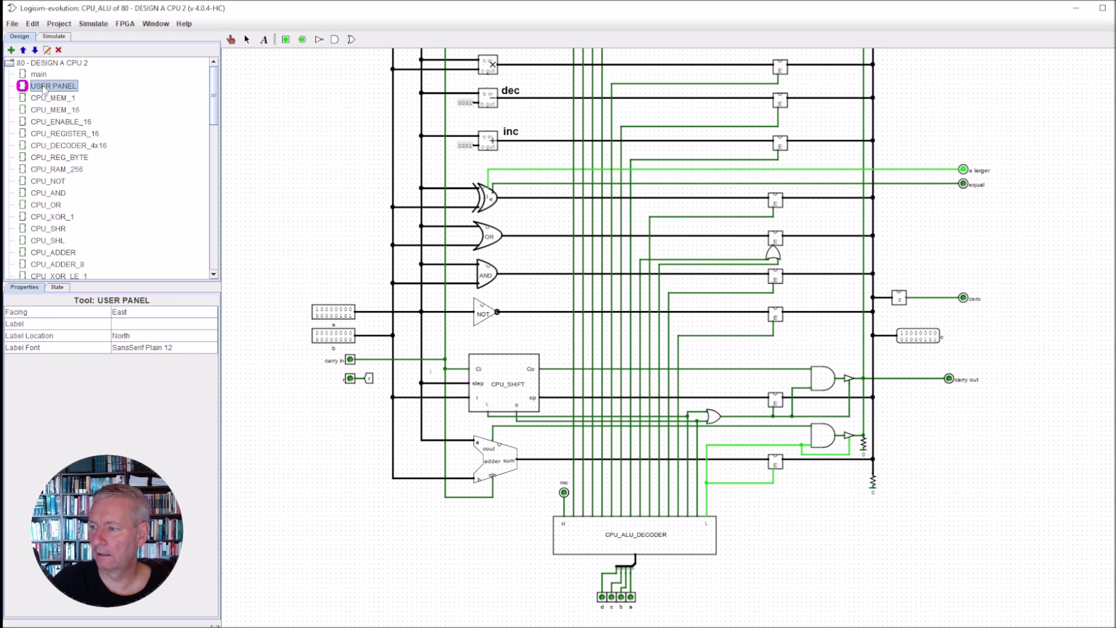
scroll(922, 225, "up", 3)
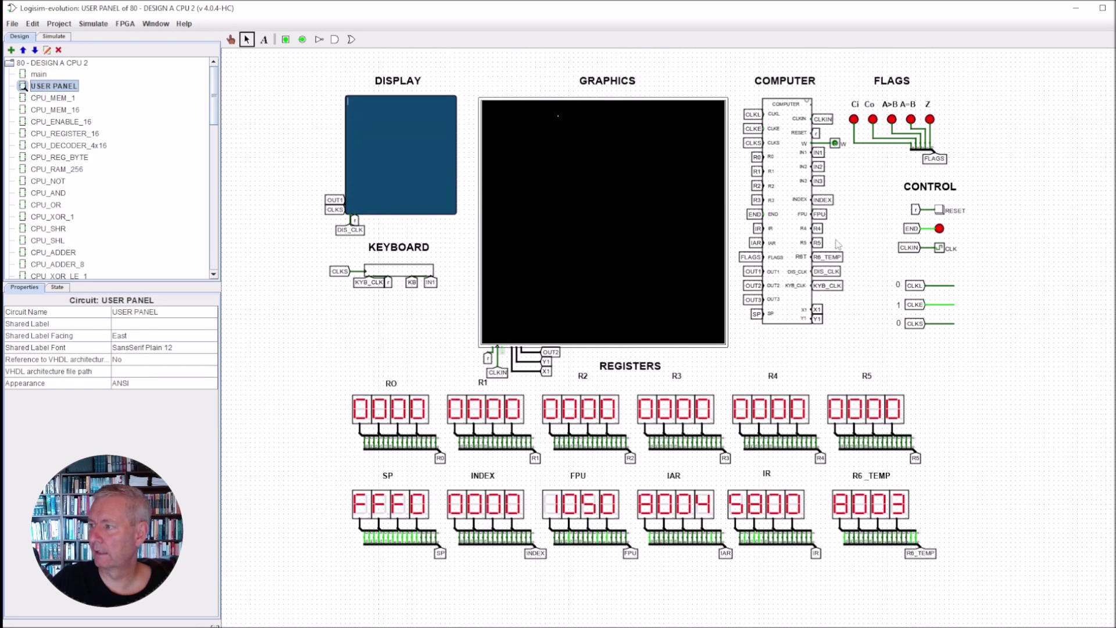
right_click(782, 253)
left_click(811, 324)
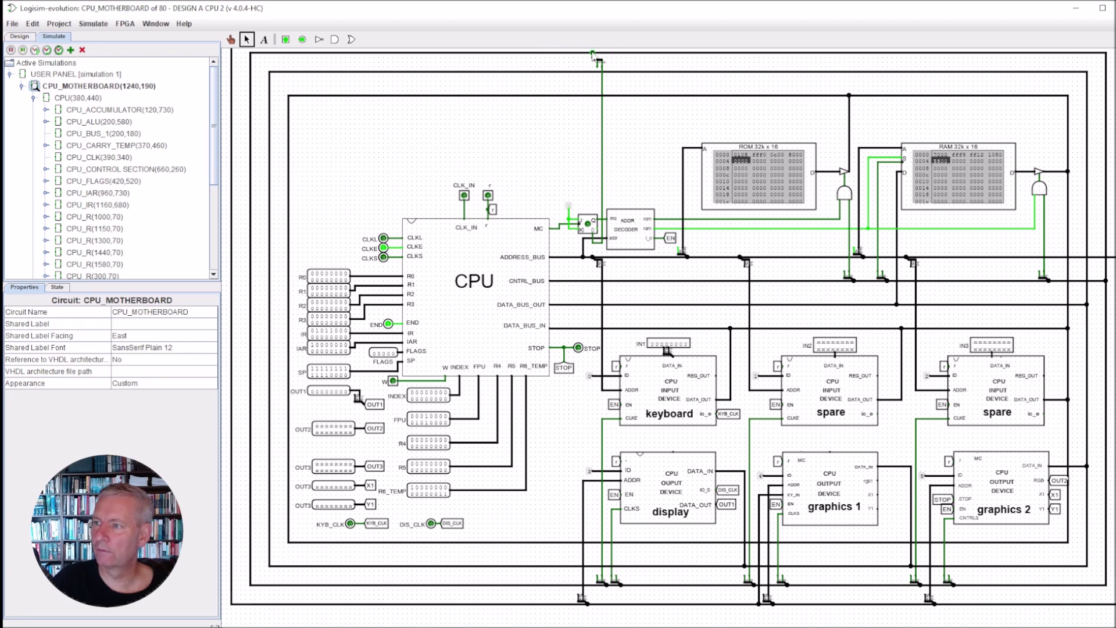
scroll(541, 70, "up", 1)
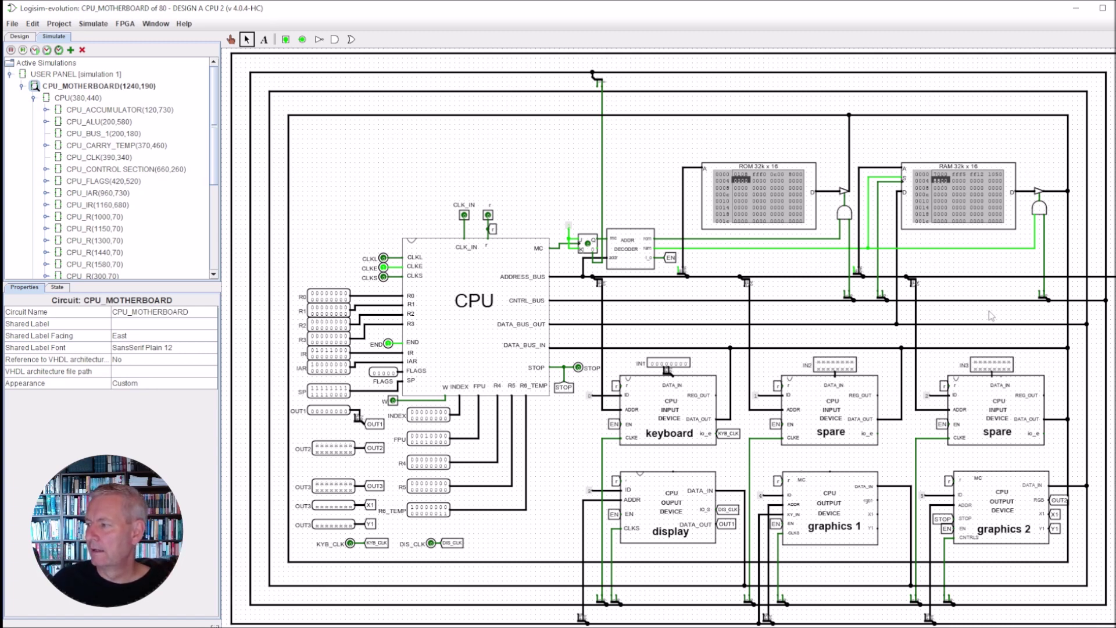
Descend through CPU and CONTROL SECTION into the Counter's CPU_STEPPER circuit
right_click(516, 329)
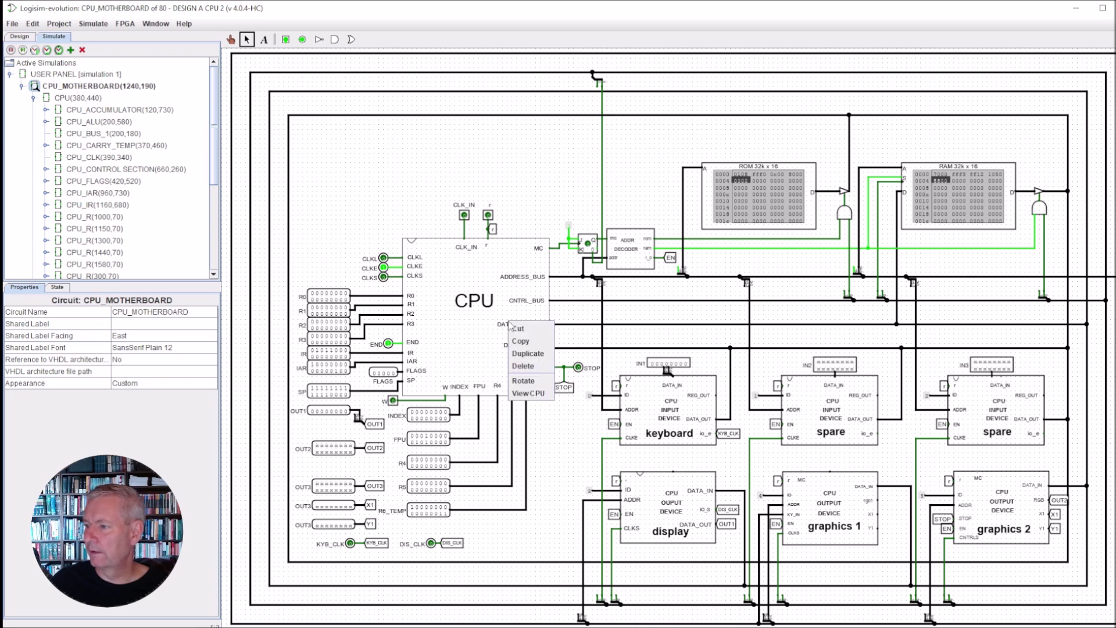
left_click(531, 394)
right_click(604, 248)
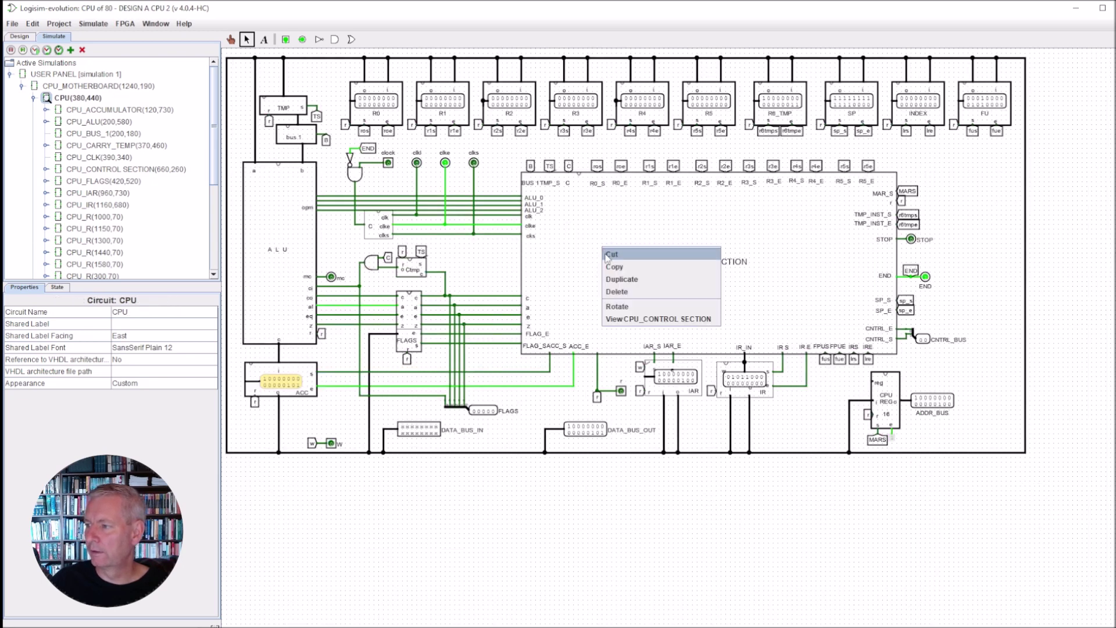
left_click(645, 325)
right_click(586, 117)
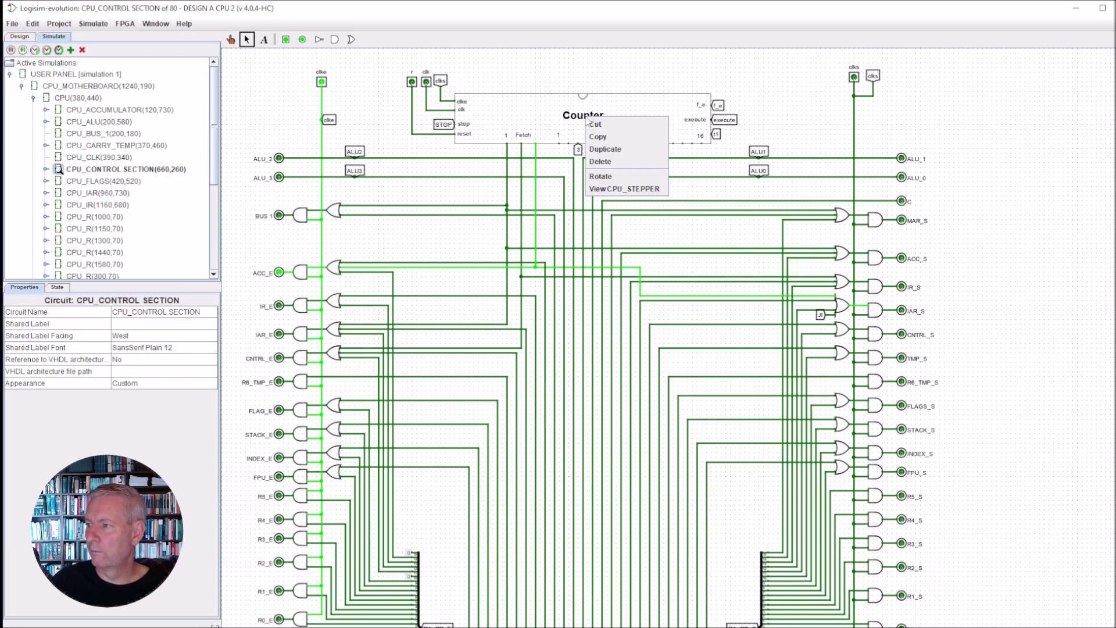
left_click(606, 189)
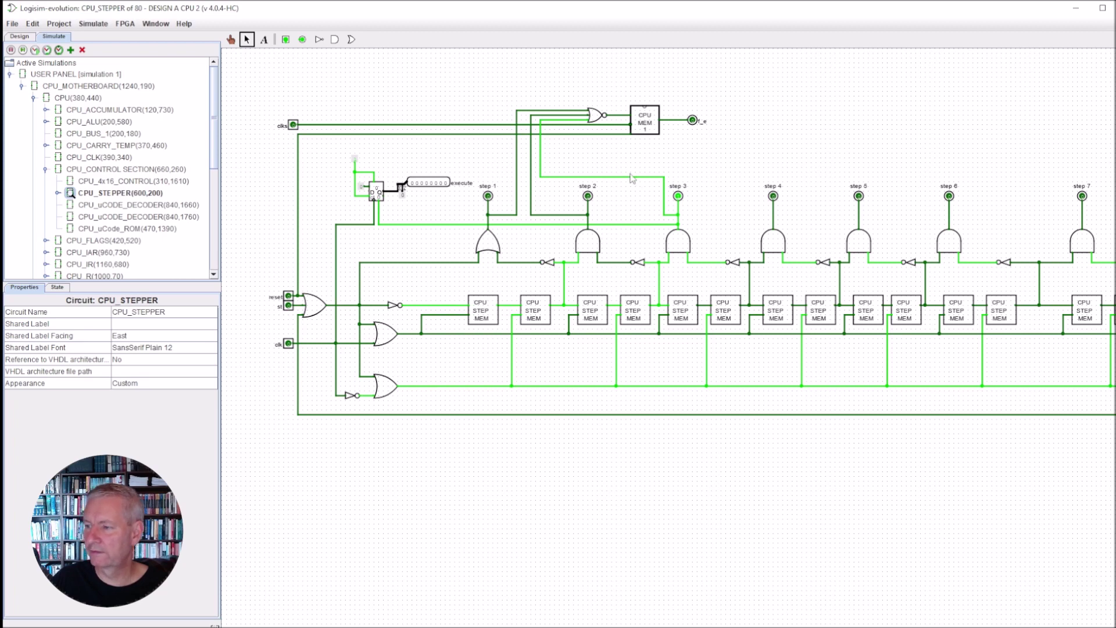
Go back through USER PANEL and CPU_MOTHERBOARD to the CPU_GRAPHICS_2 circuit
left_click(20, 37)
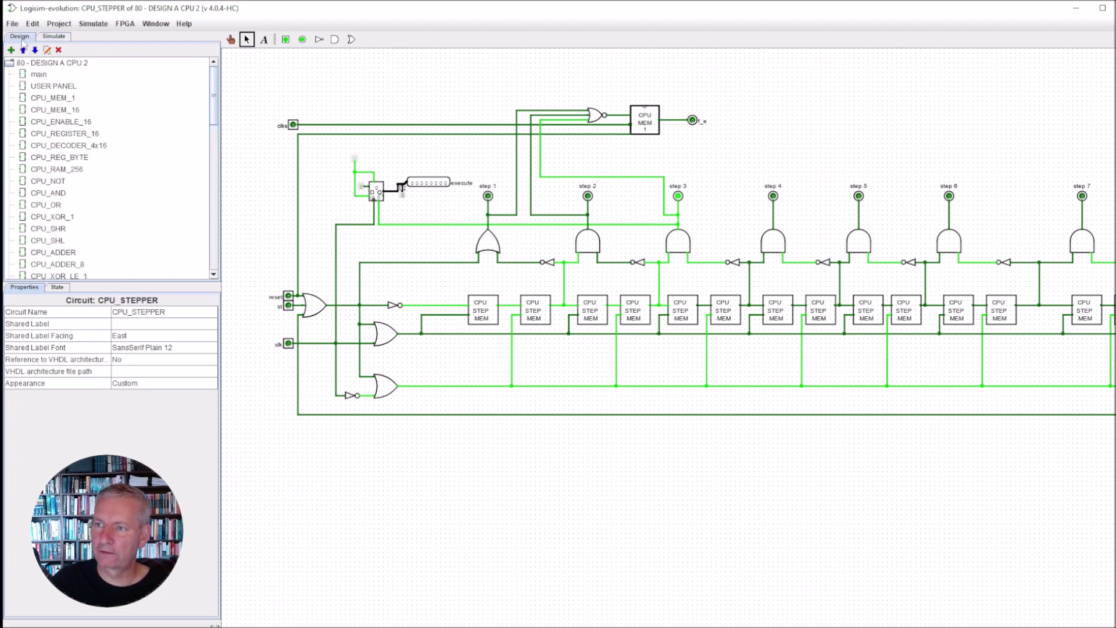
double_click(48, 86)
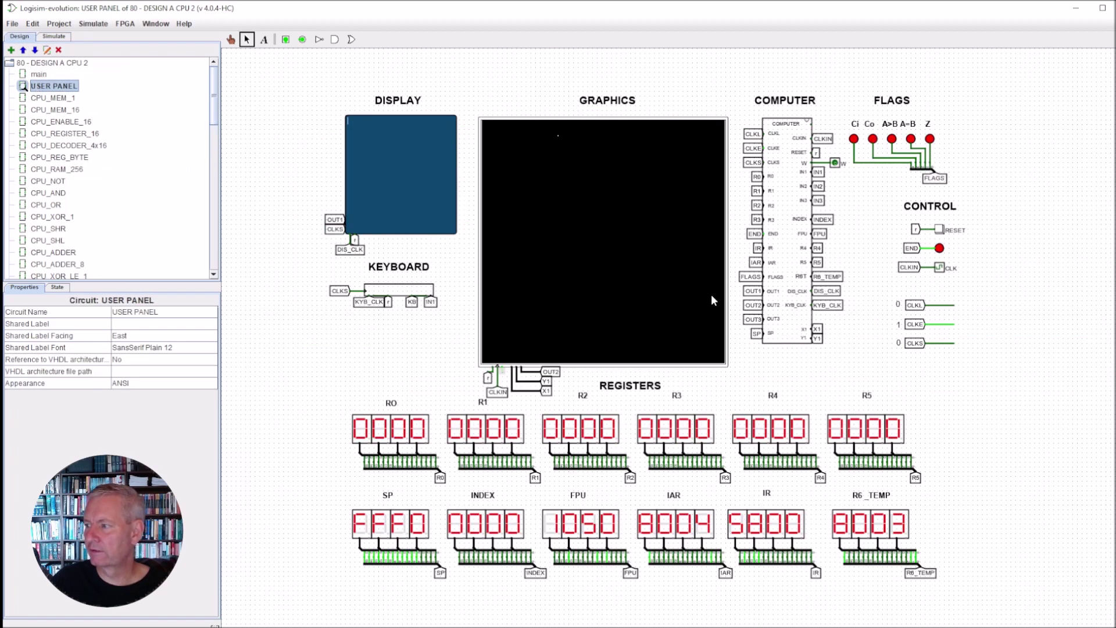
right_click(785, 258)
left_click(829, 323)
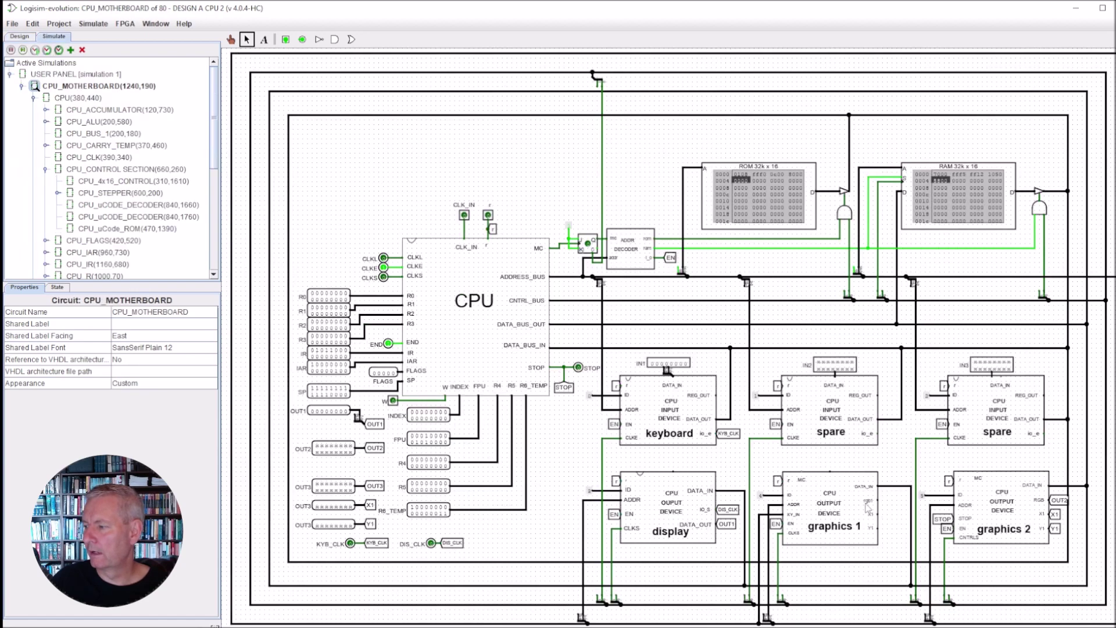
right_click(997, 520)
left_click(1037, 584)
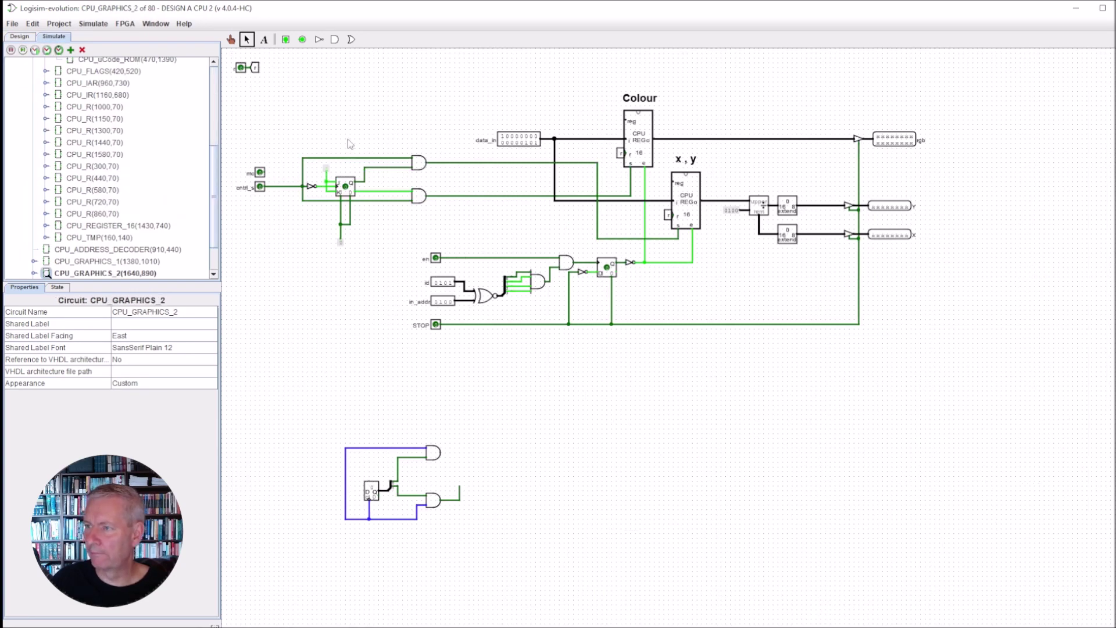
Return via USER PANEL, CPU and CONTROL SECTION to the Micro Code ROM's CPU_uCode_ROM
left_click(19, 36)
double_click(53, 85)
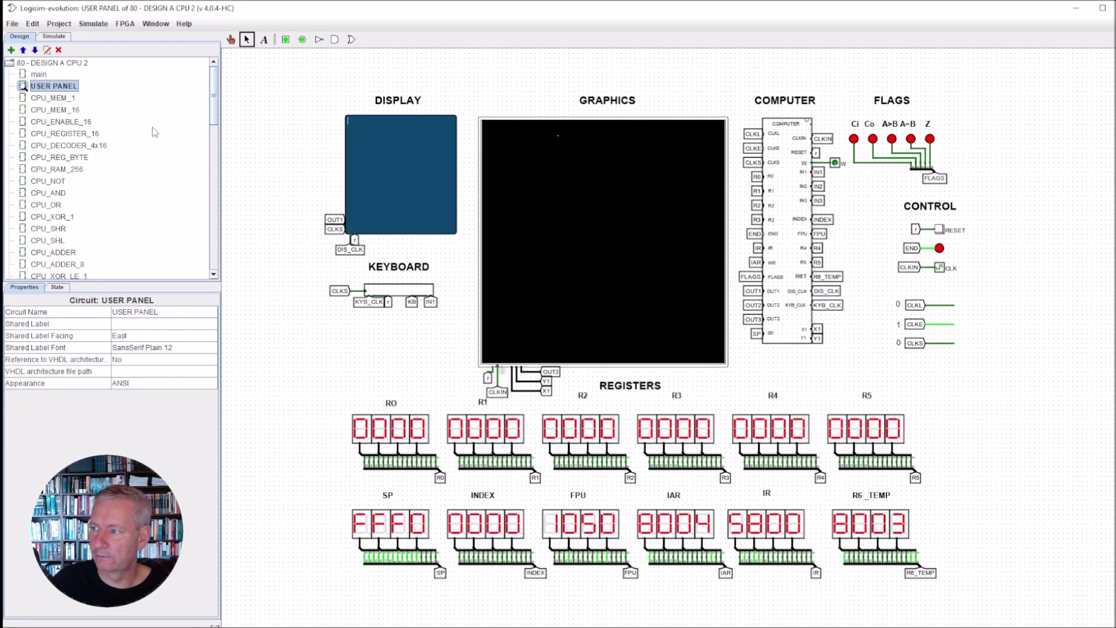
right_click(772, 254)
left_click(787, 325)
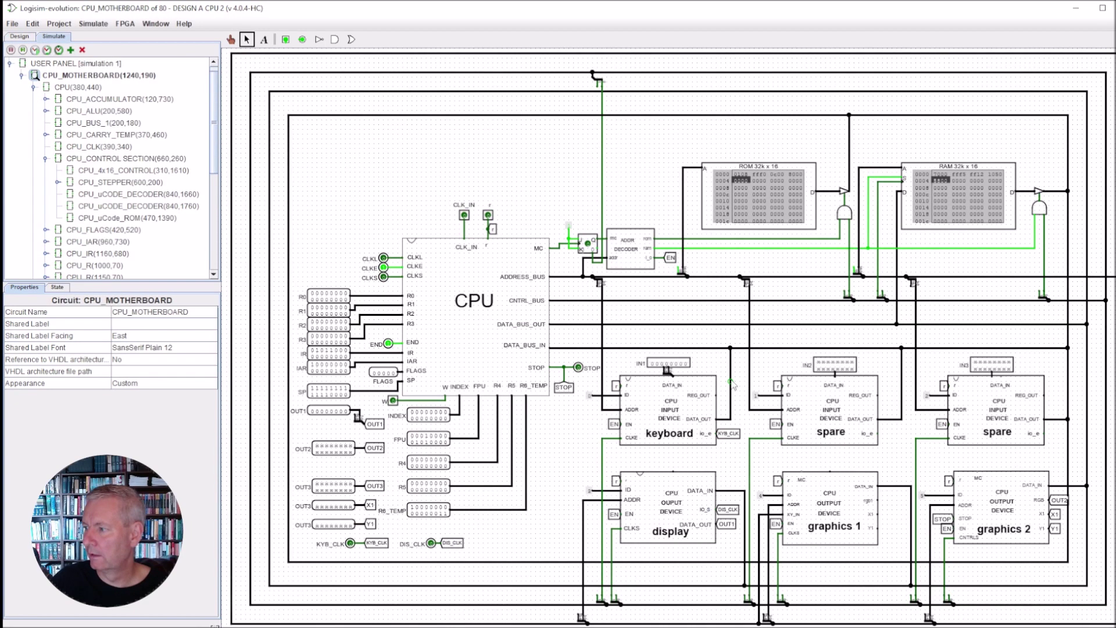
right_click(478, 354)
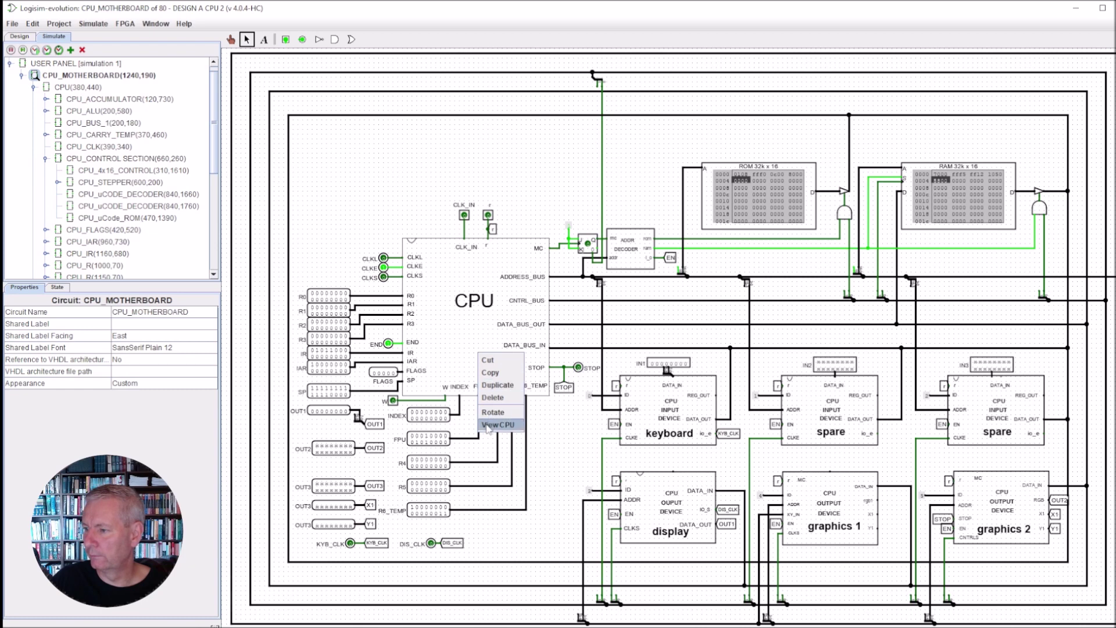
left_click(502, 419)
right_click(735, 287)
left_click(789, 357)
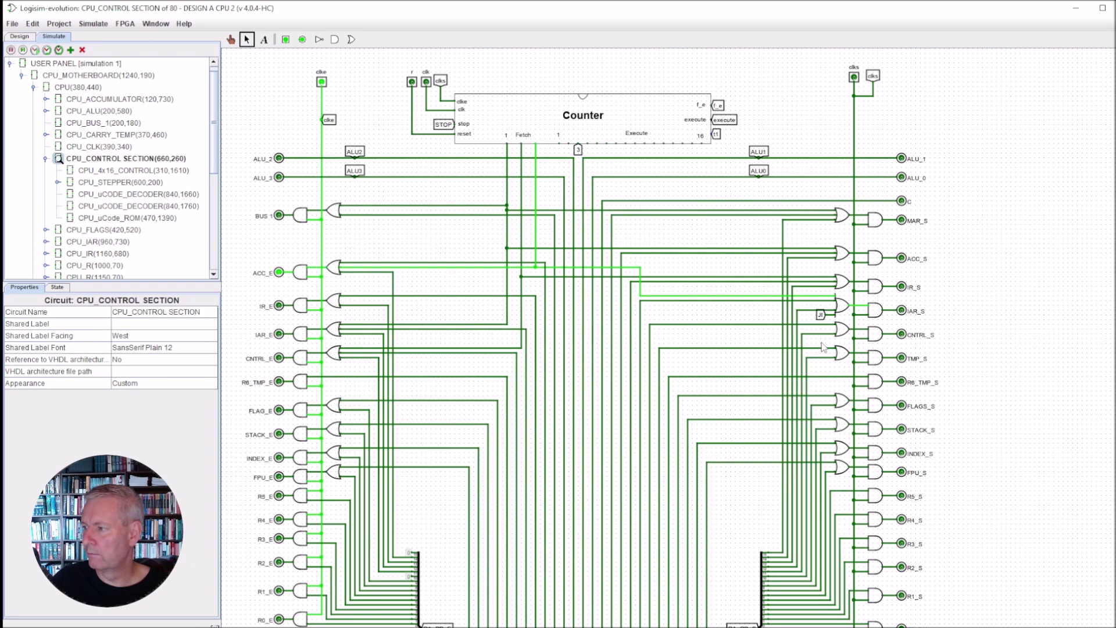
scroll(824, 349, "down", 5)
scroll(825, 436, "down", 5)
right_click(619, 540)
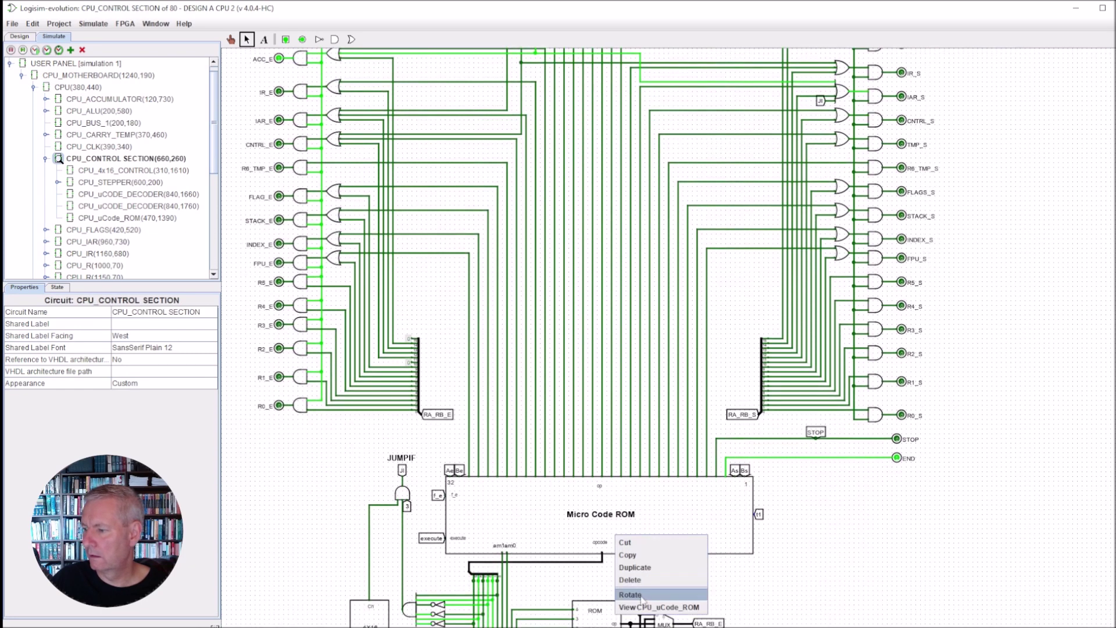
left_click(658, 611)
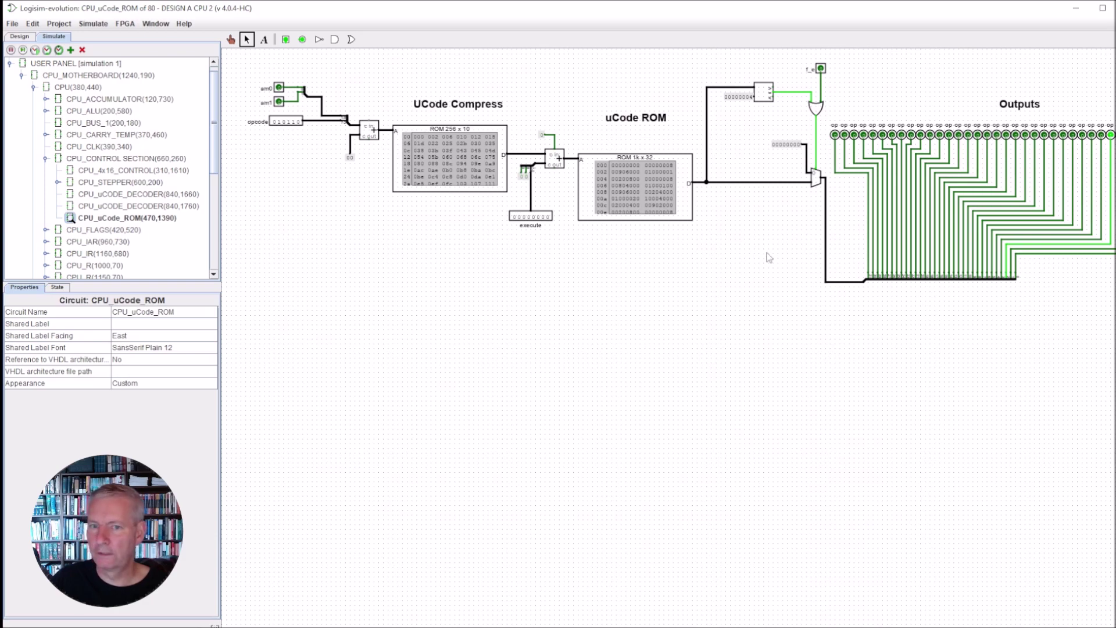
Zoom in twice on the UCode Compress ROM and 1k x 32 uCode ROM, then show the circuit list
left_click(214, 625)
left_click(214, 624)
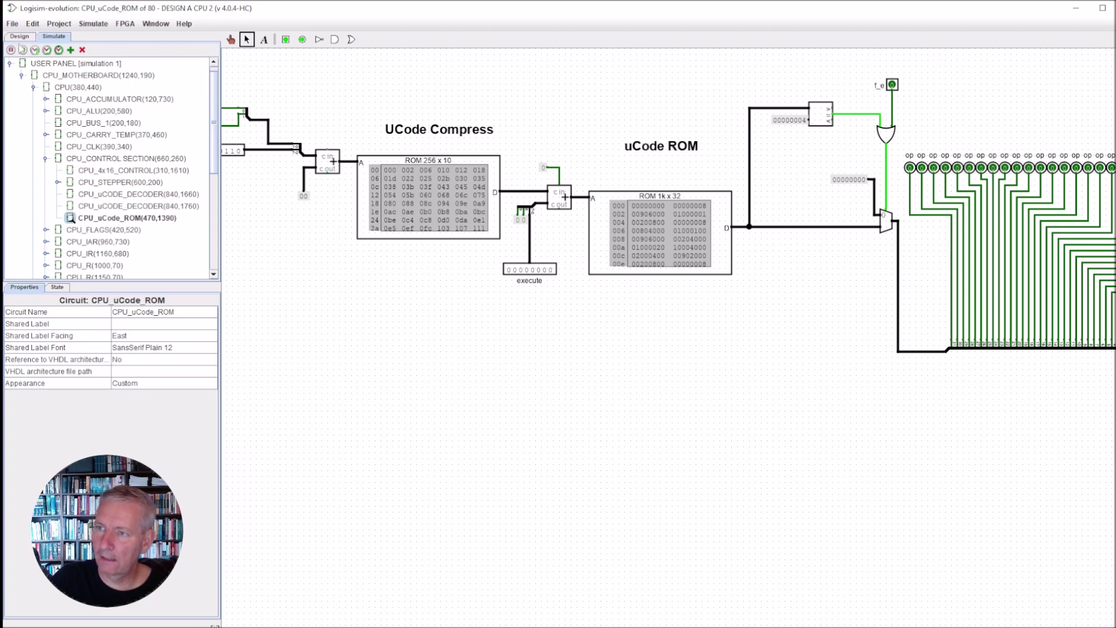
left_click(20, 37)
Show the whole USER PANEL circuit and switch to the Poke tool
double_click(41, 86)
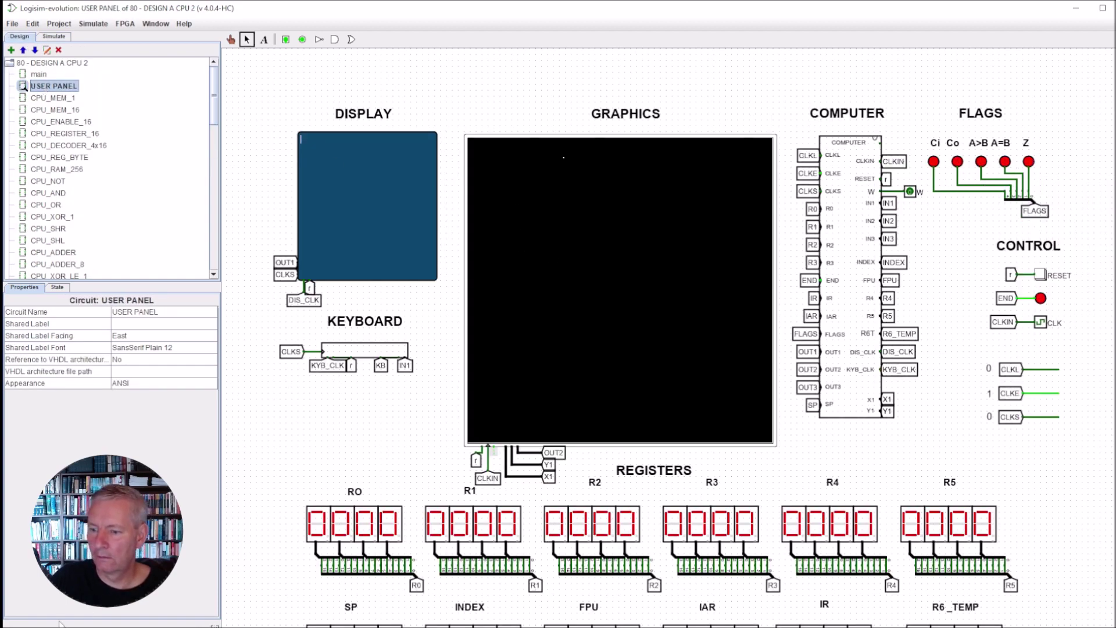
scroll(562, 157, "down", 1)
scroll(573, 147, "down", 1)
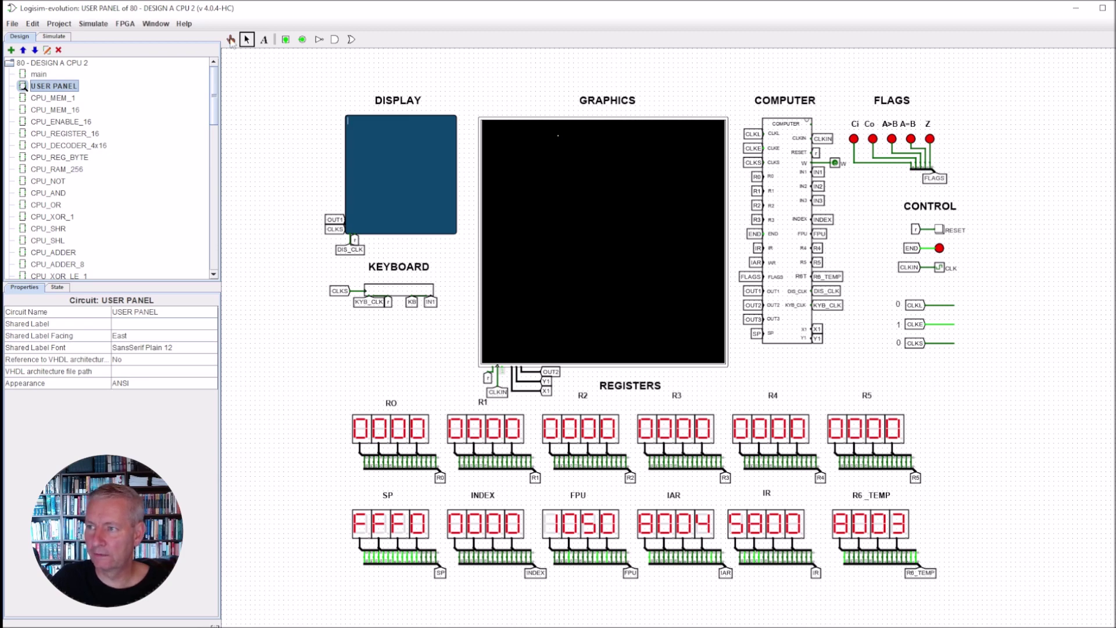
left_click(230, 40)
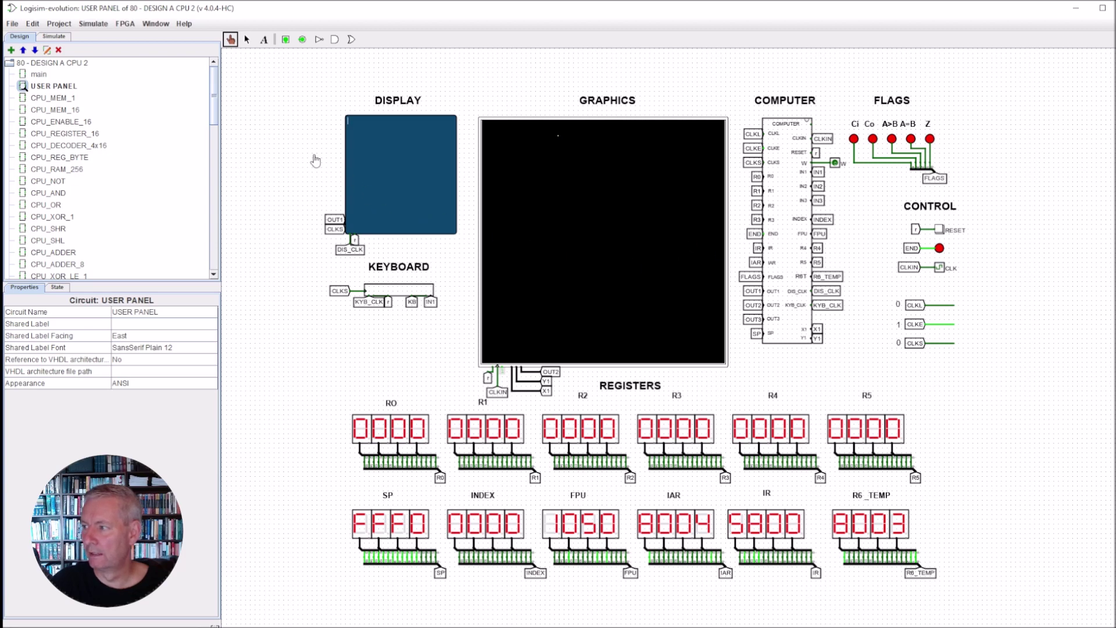
left_click(94, 24)
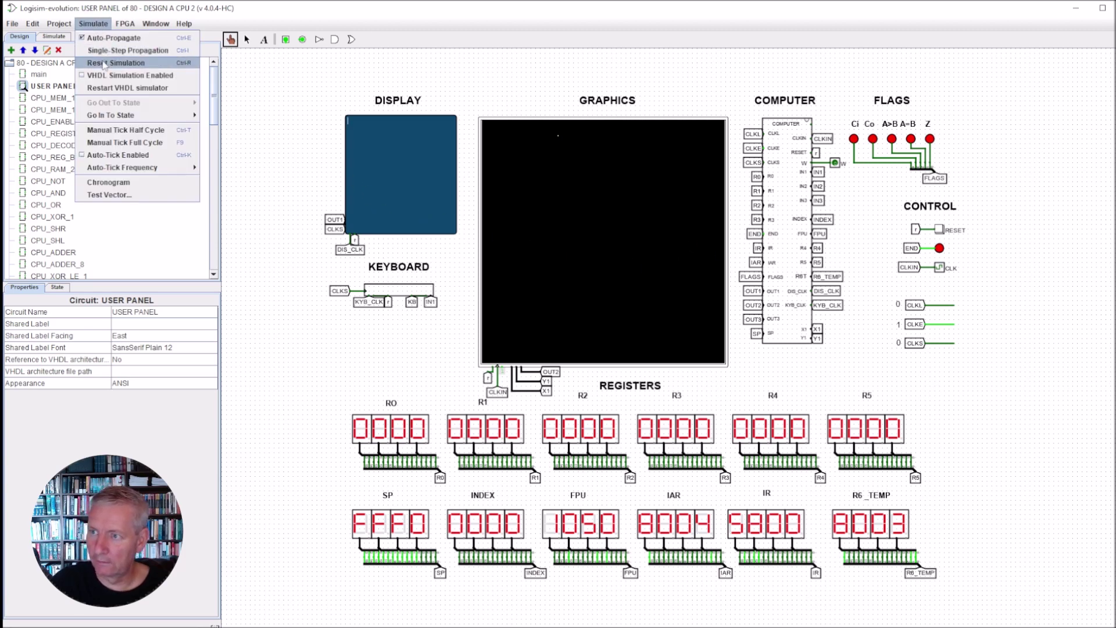
Reset the simulation, press the computer's RESET button, and view CPU_MOTHERBOARD
left_click(115, 64)
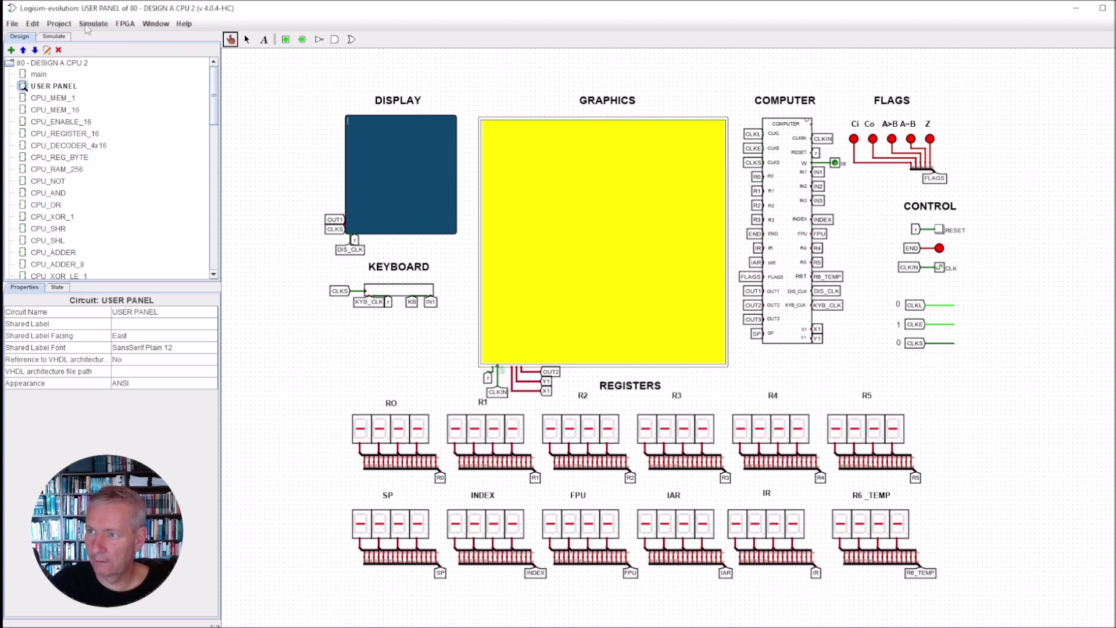
left_click(93, 24)
left_click(115, 63)
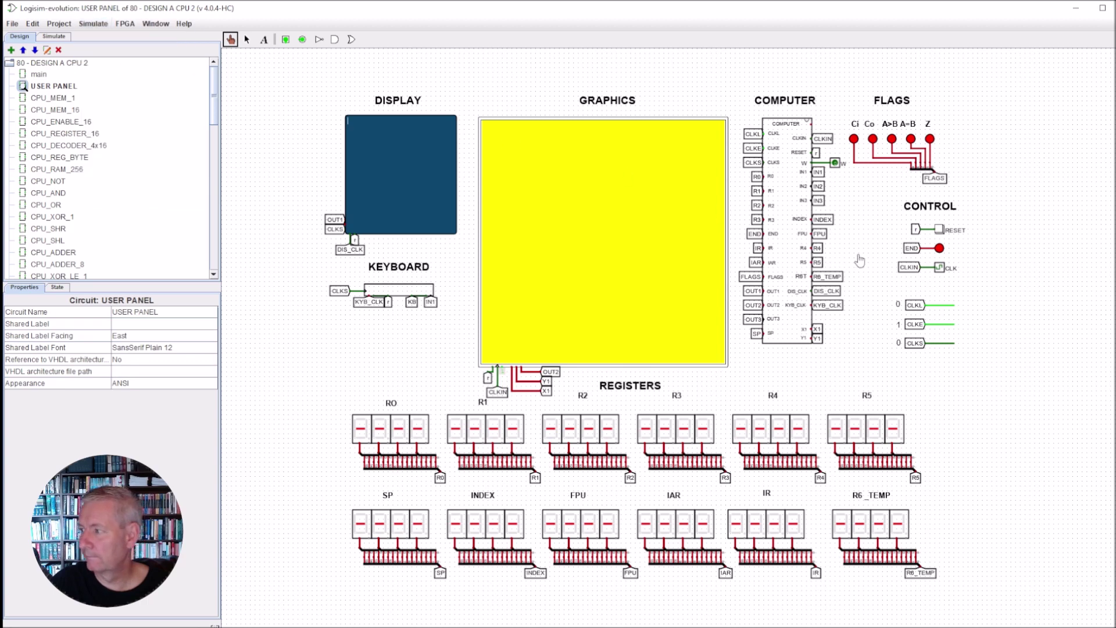
left_click(943, 229)
right_click(778, 272)
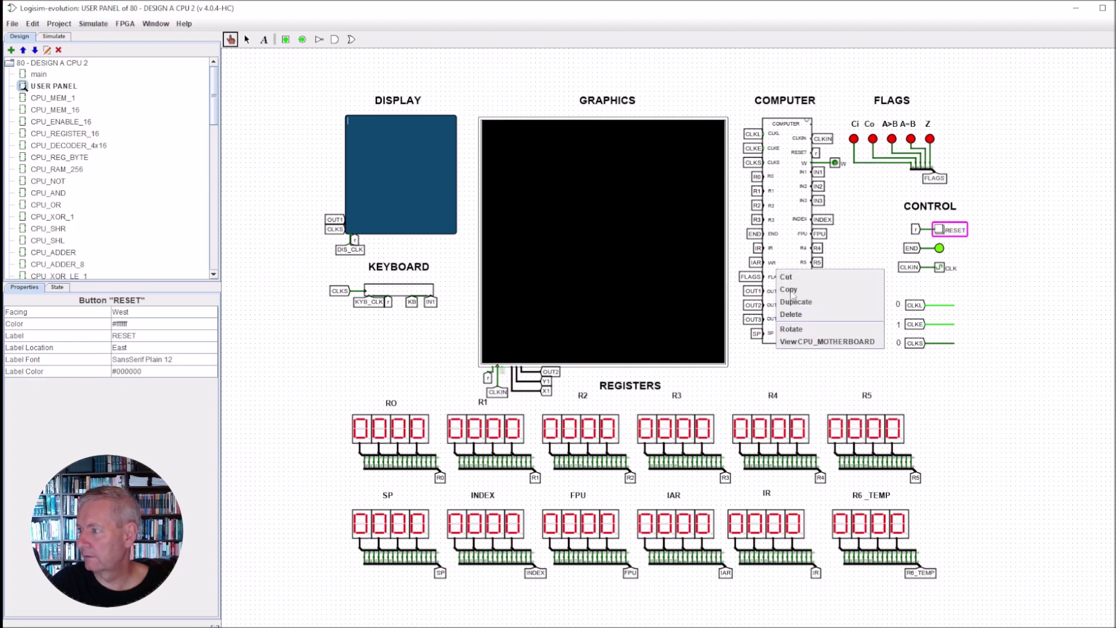
left_click(801, 341)
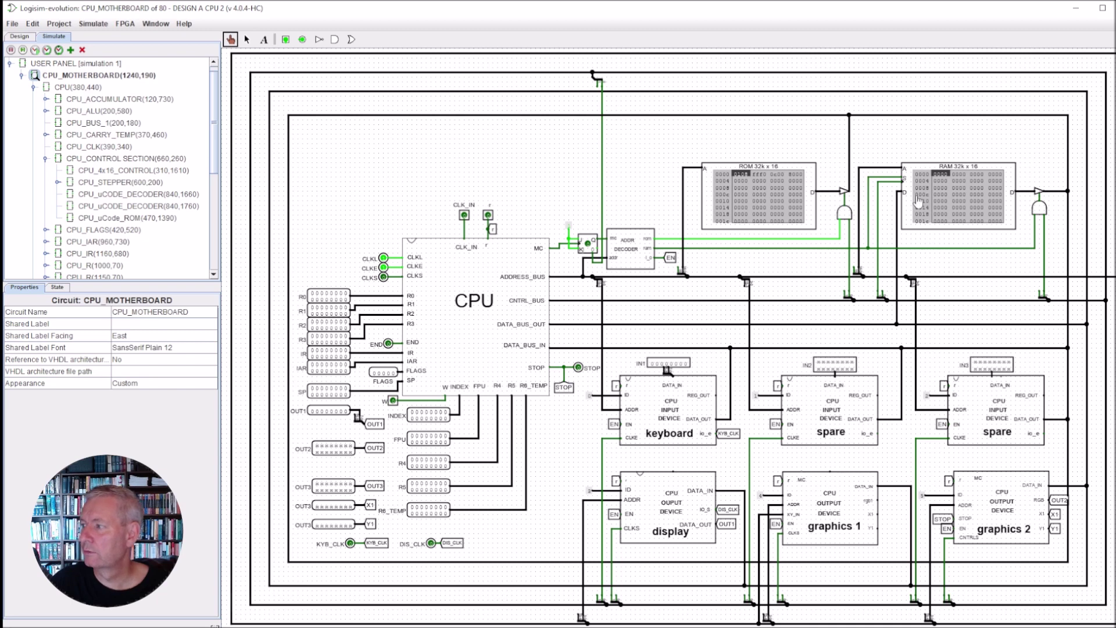
Load Desktop/Python/Machine_Code/MC_H.txt into the motherboard RAM as v3.0 hex
right_click(943, 183)
left_click(977, 245)
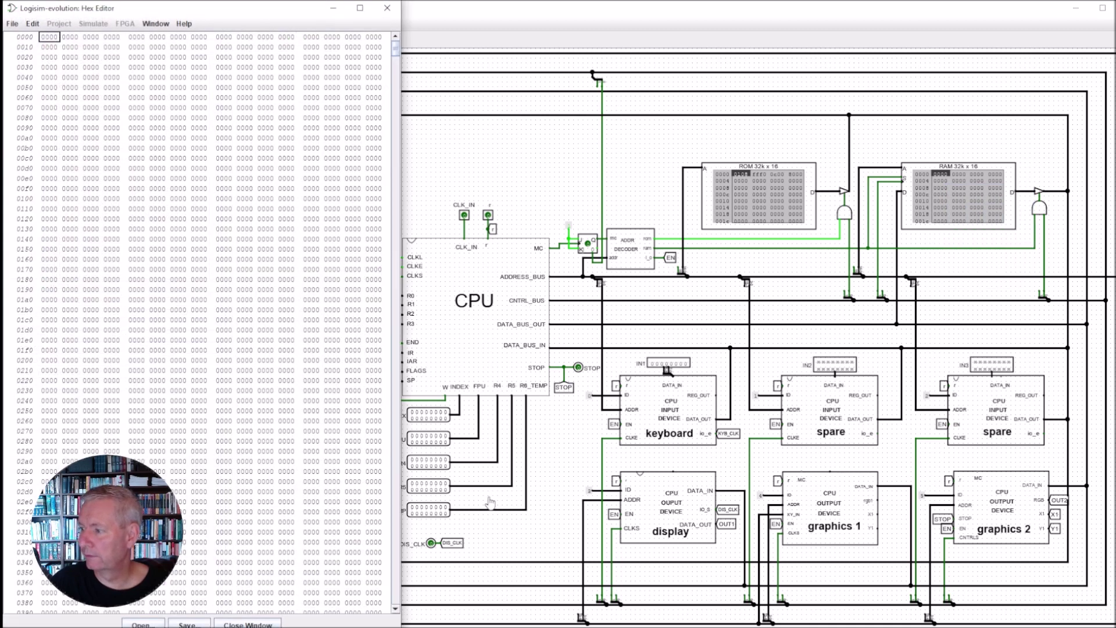
left_click(141, 624)
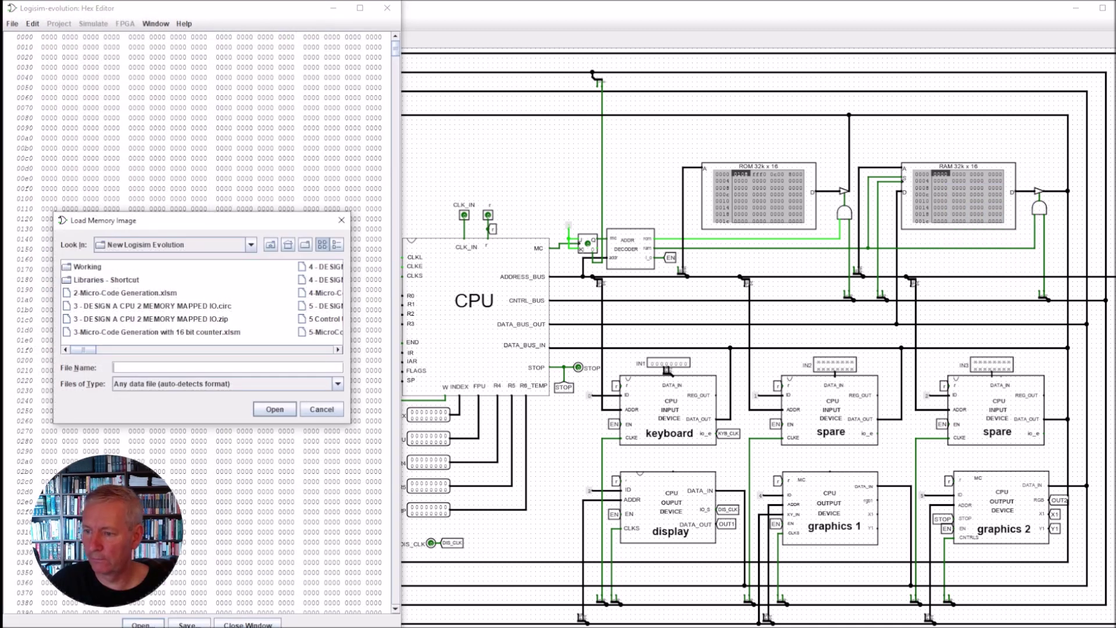
left_click(271, 244)
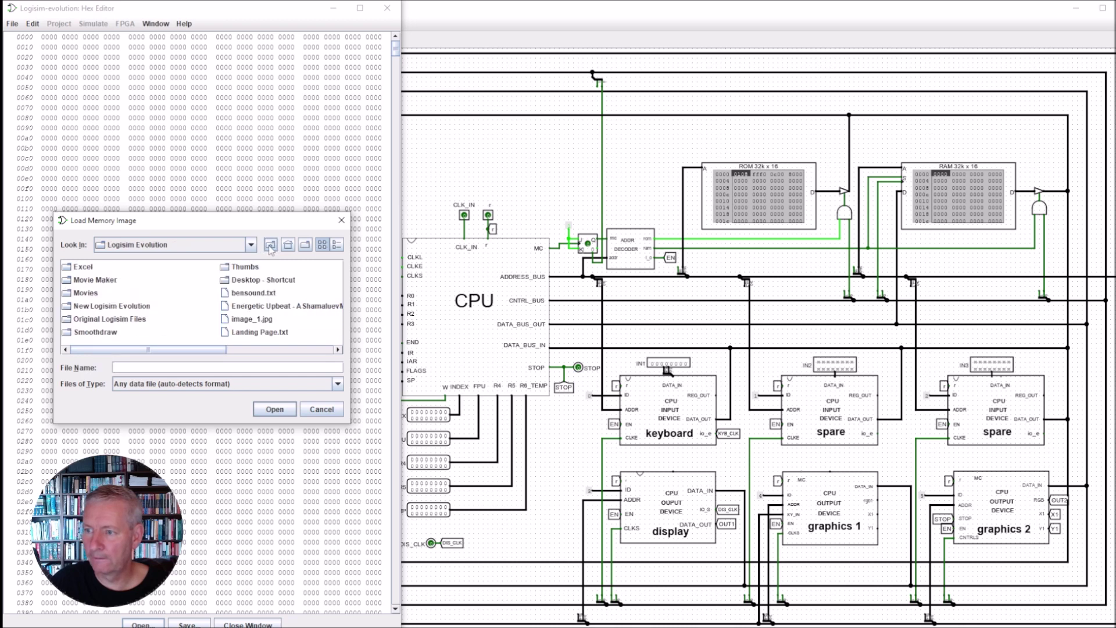
left_click(271, 246)
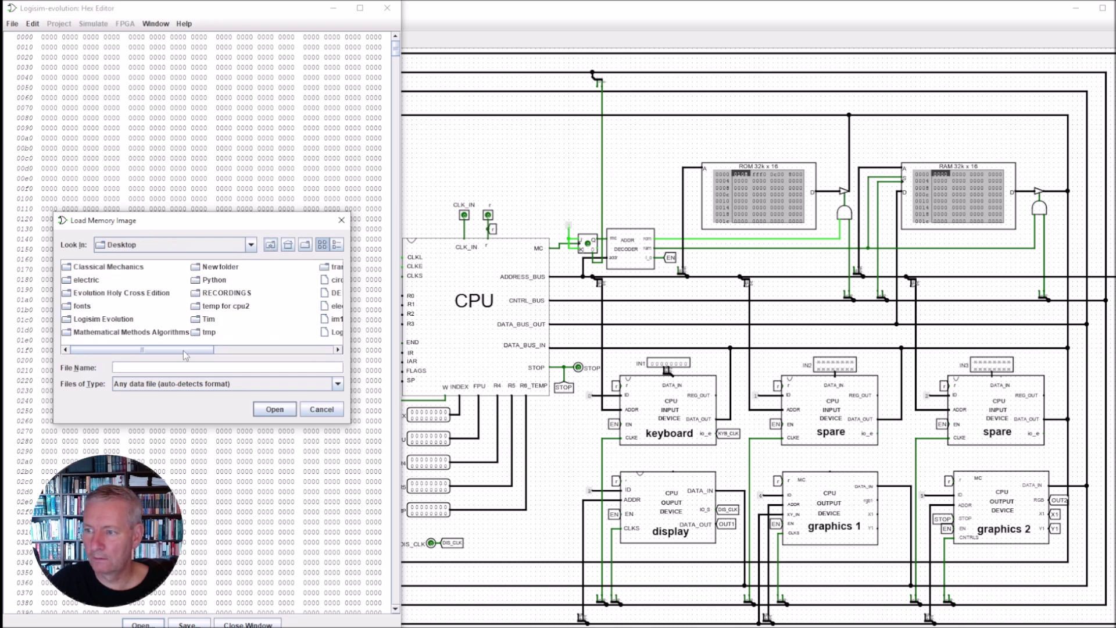
left_click_drag(184, 350, 214, 350)
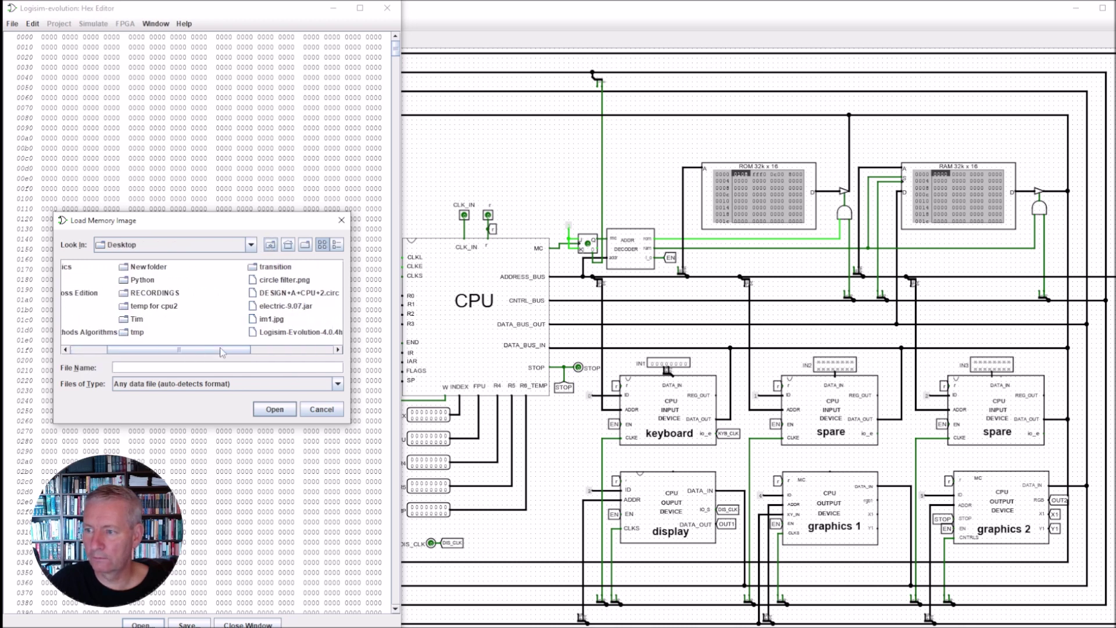
double_click(156, 279)
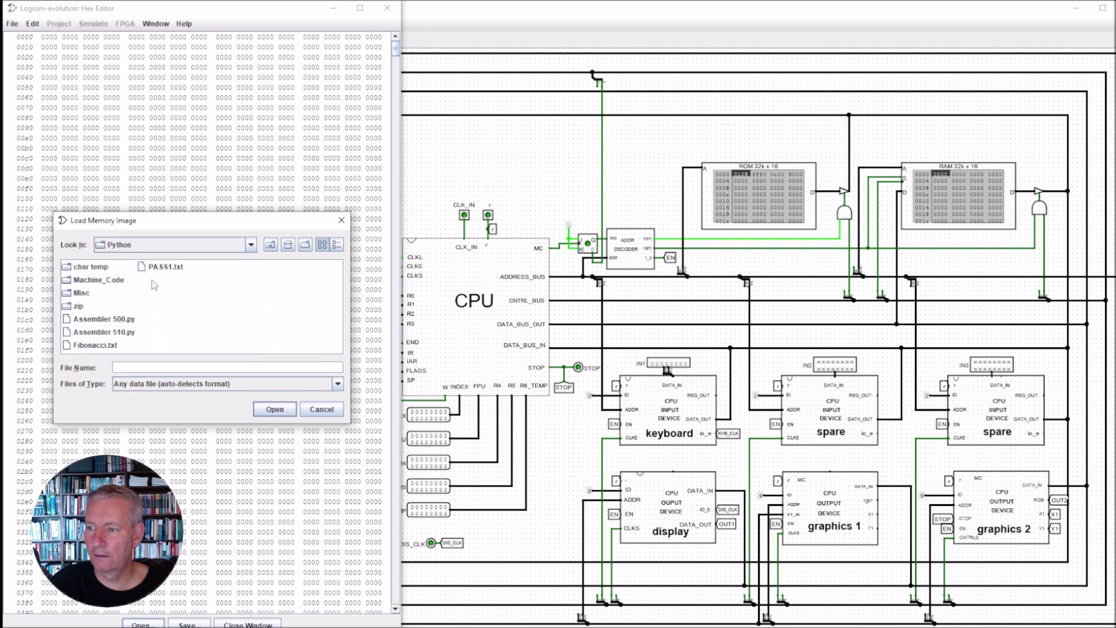
double_click(95, 279)
left_click(87, 267)
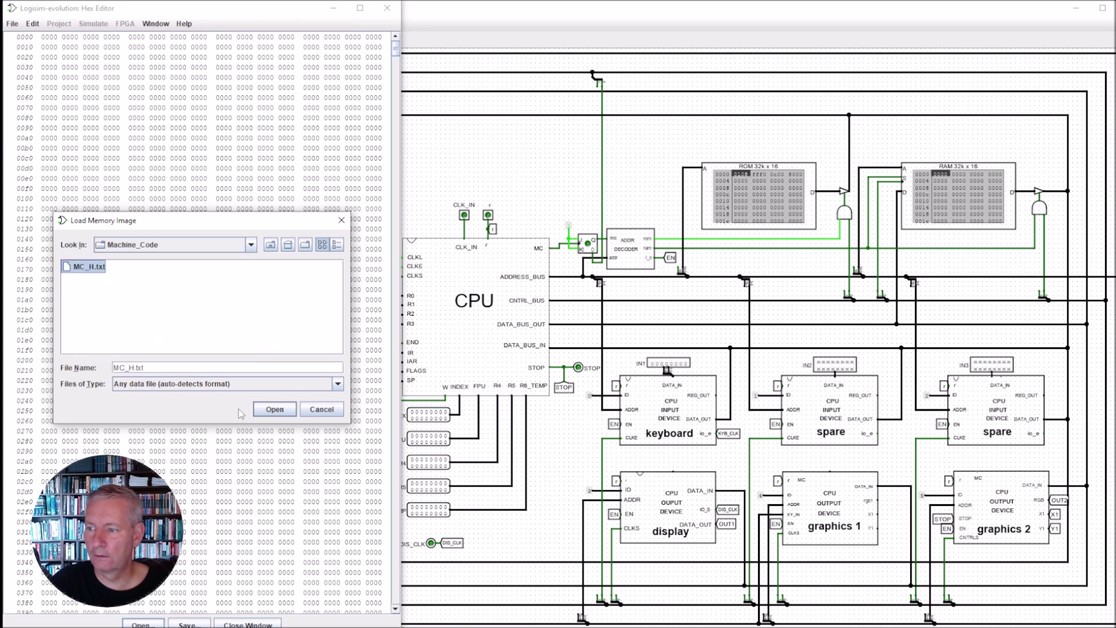
left_click(273, 410)
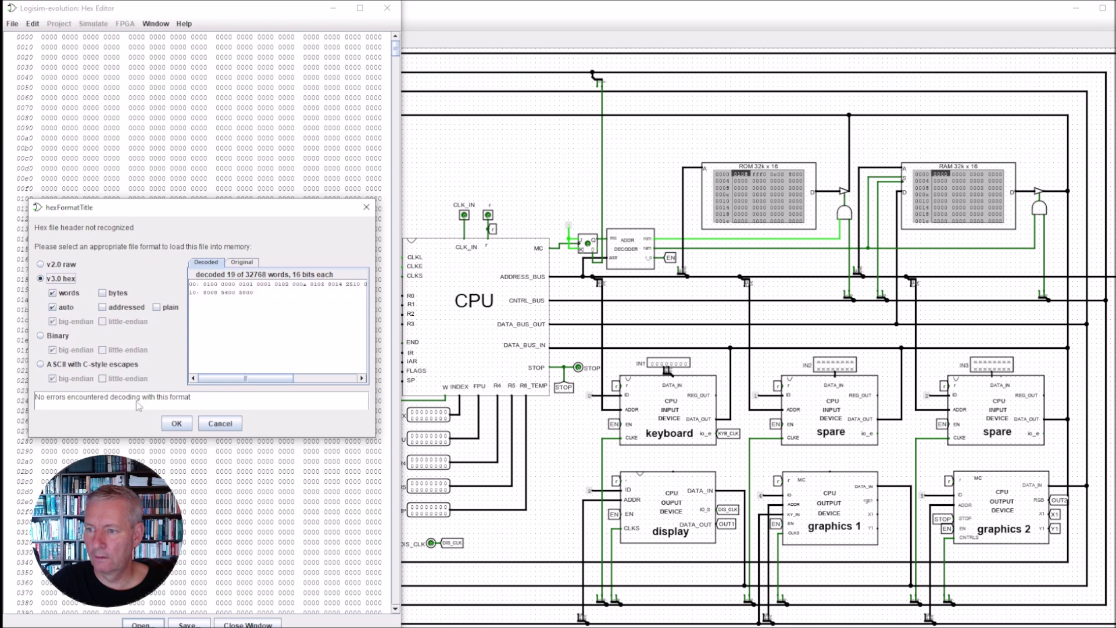
left_click(174, 423)
left_click(247, 624)
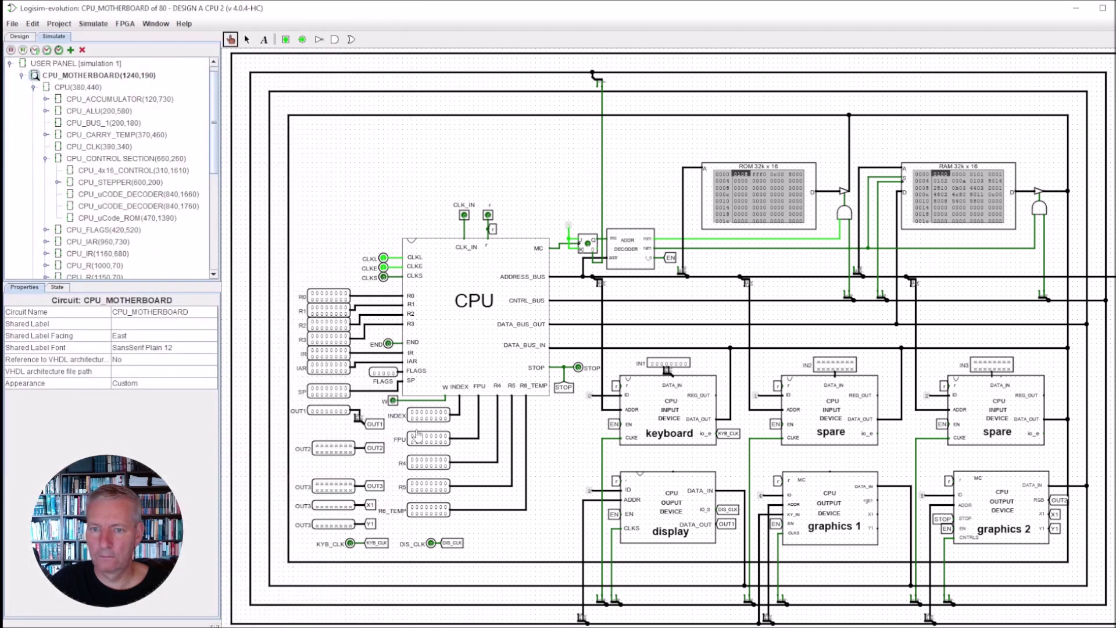
Select the USER PANEL keyboard to queue 'hello world!' and enable Auto-Tick
left_click(20, 35)
left_click(49, 85)
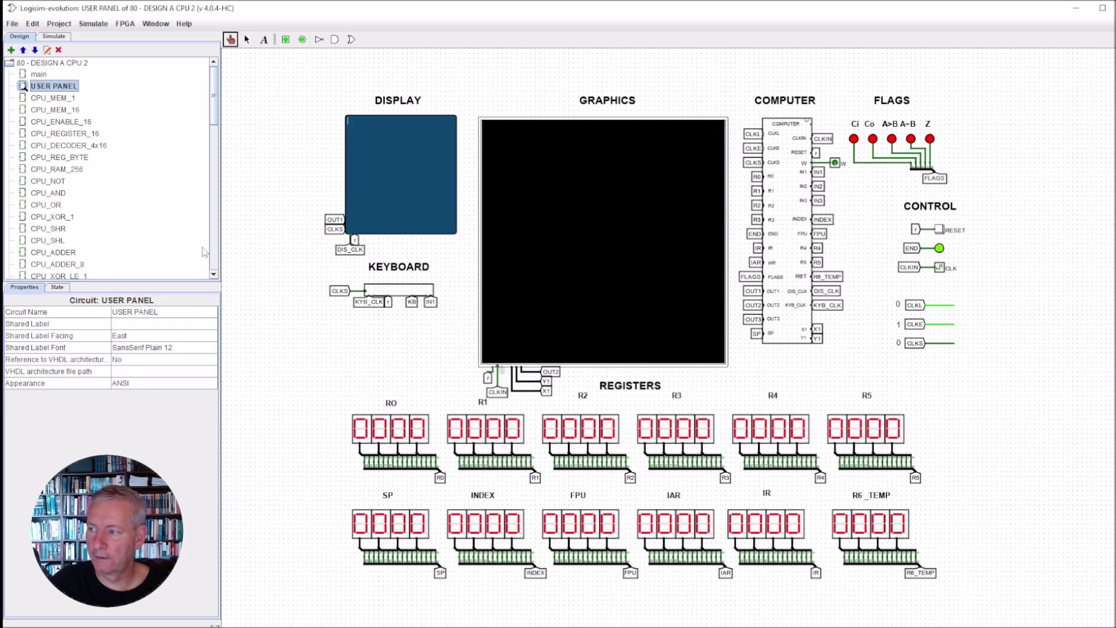
left_click(397, 295)
type("hello world!")
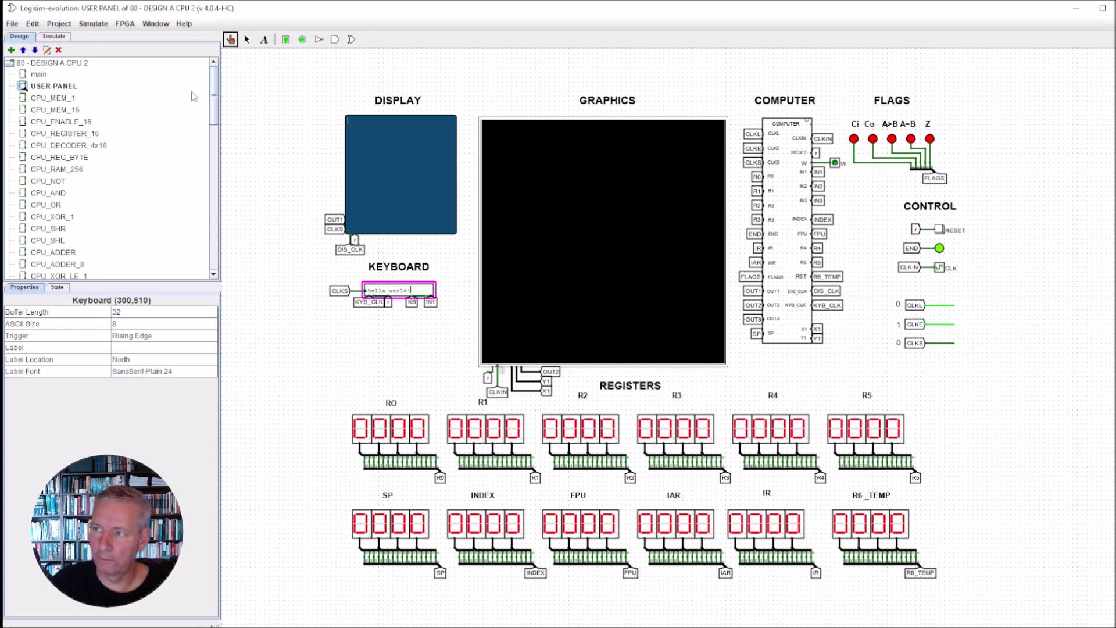
left_click(92, 23)
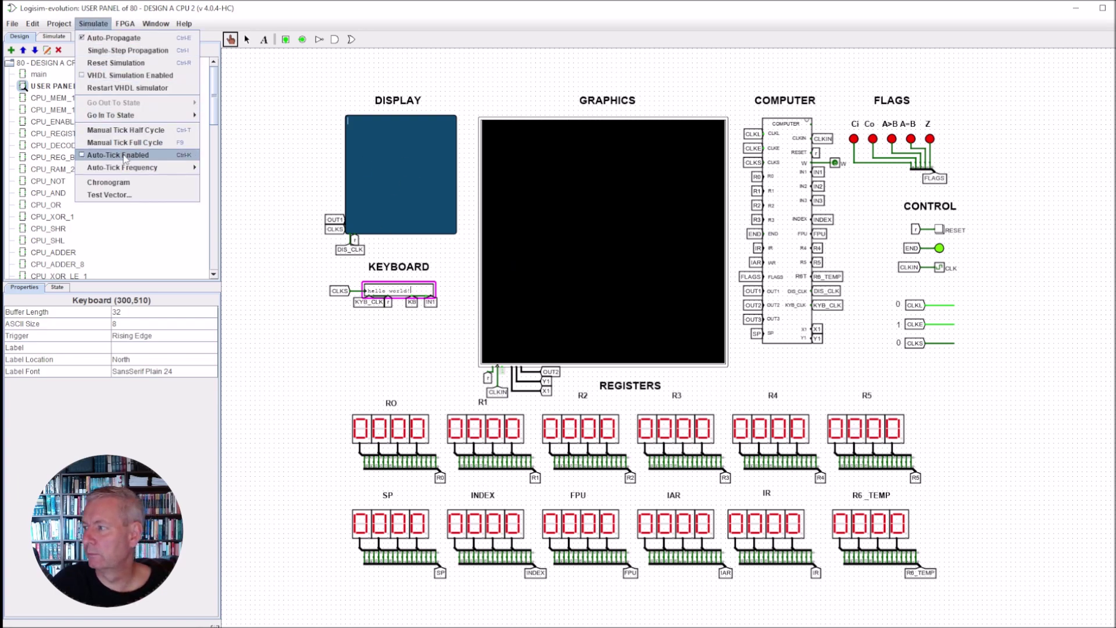
left_click(123, 155)
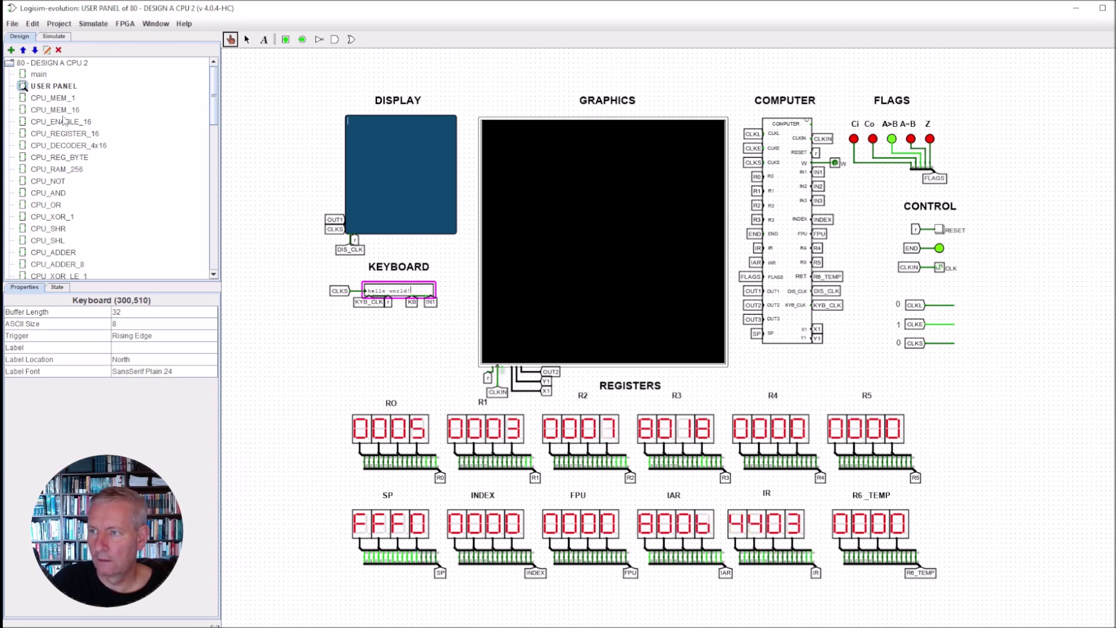
Reset the simulation from the Simulate menu and press the computer's RESET button
left_click(91, 24)
left_click(131, 150)
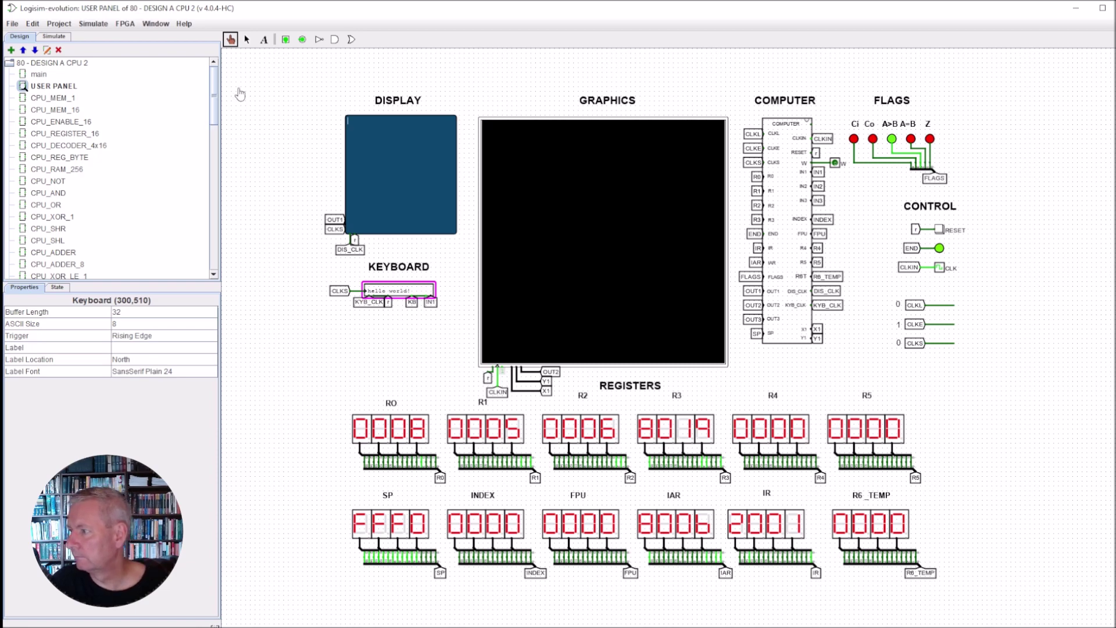
left_click(91, 24)
left_click(130, 62)
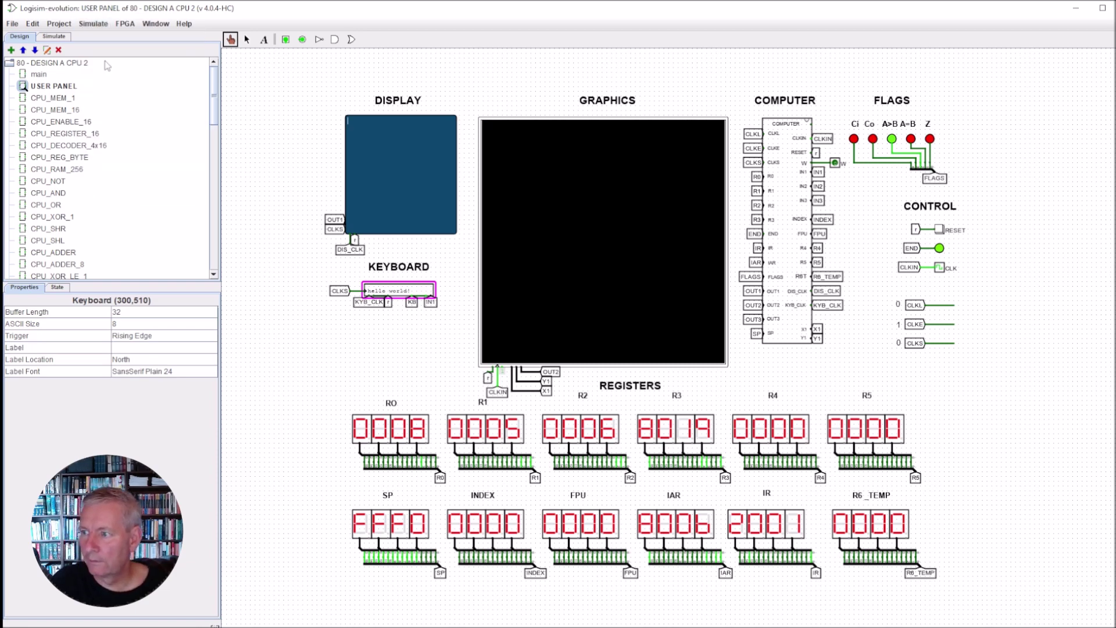
left_click(939, 229)
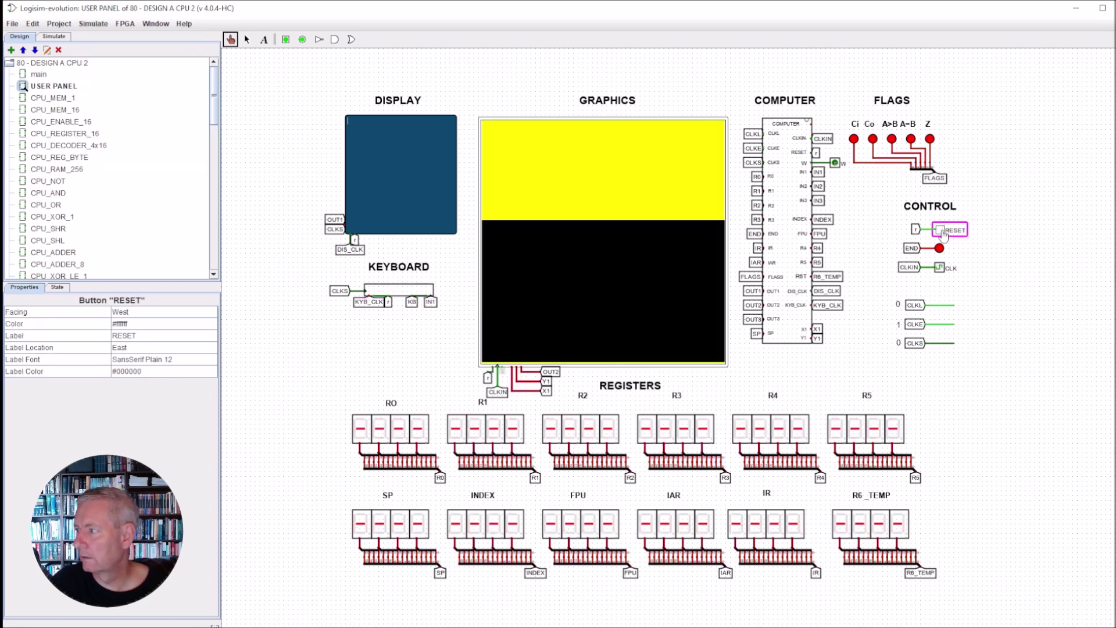